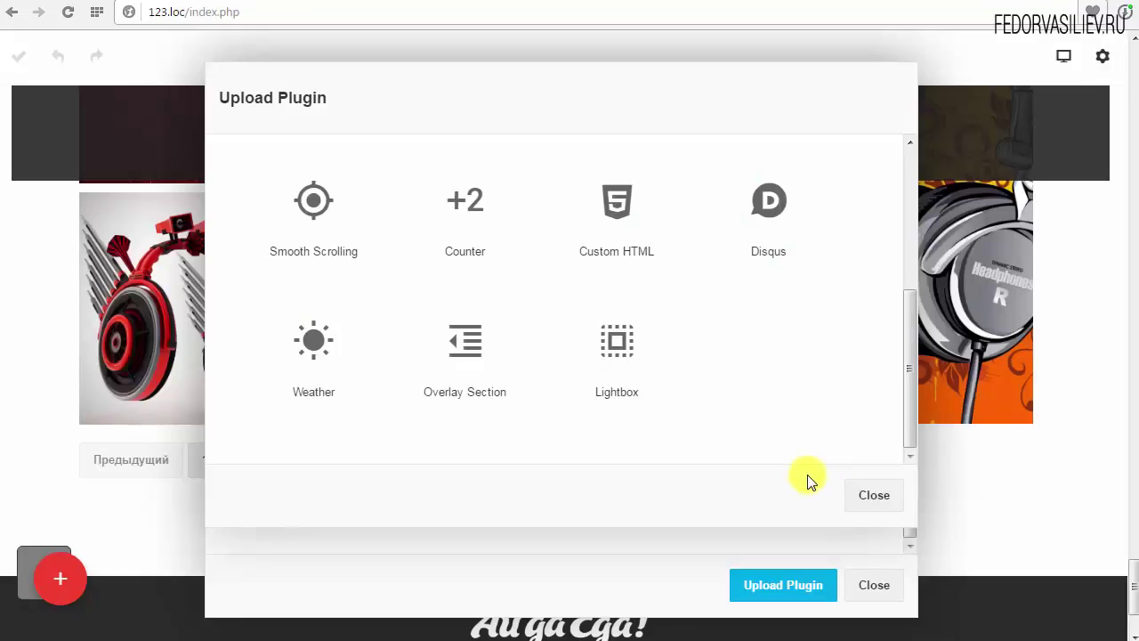
- Close the plugin list, leave the gallery being edited in the Joomla administrator, and open the site's general settings (Общие настройки)
left_click(874, 495)
left_click(394, 4)
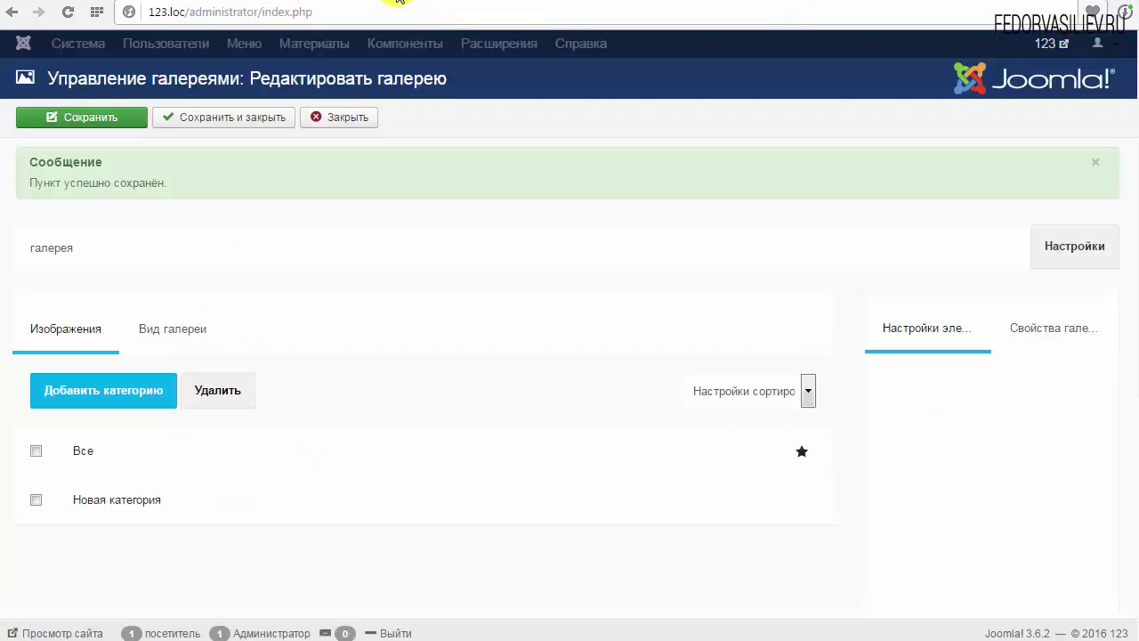
left_click(363, 119)
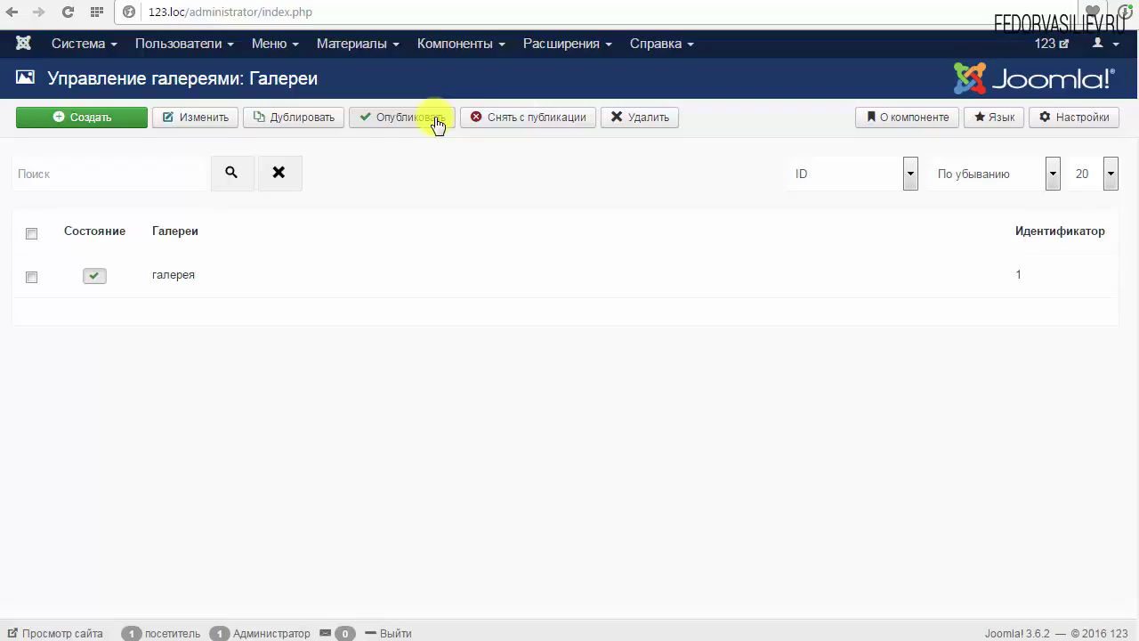
left_click(75, 43)
left_click(102, 110)
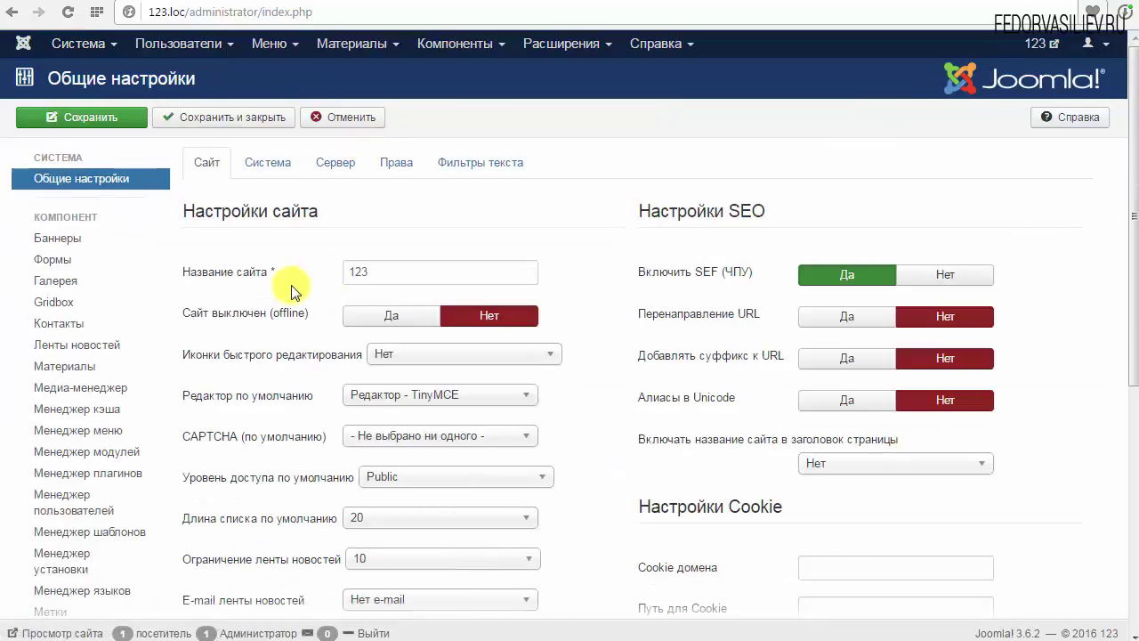
- Examine the Название сайта field and the rest of the site settings in the general configuration
double_click(381, 273)
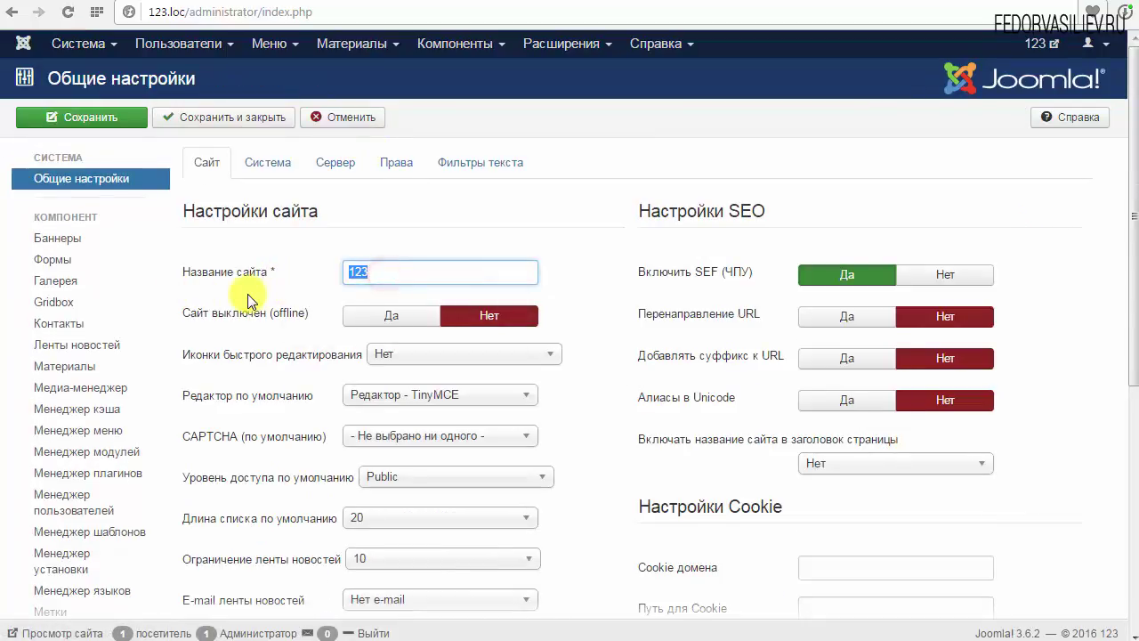
double_click(412, 270)
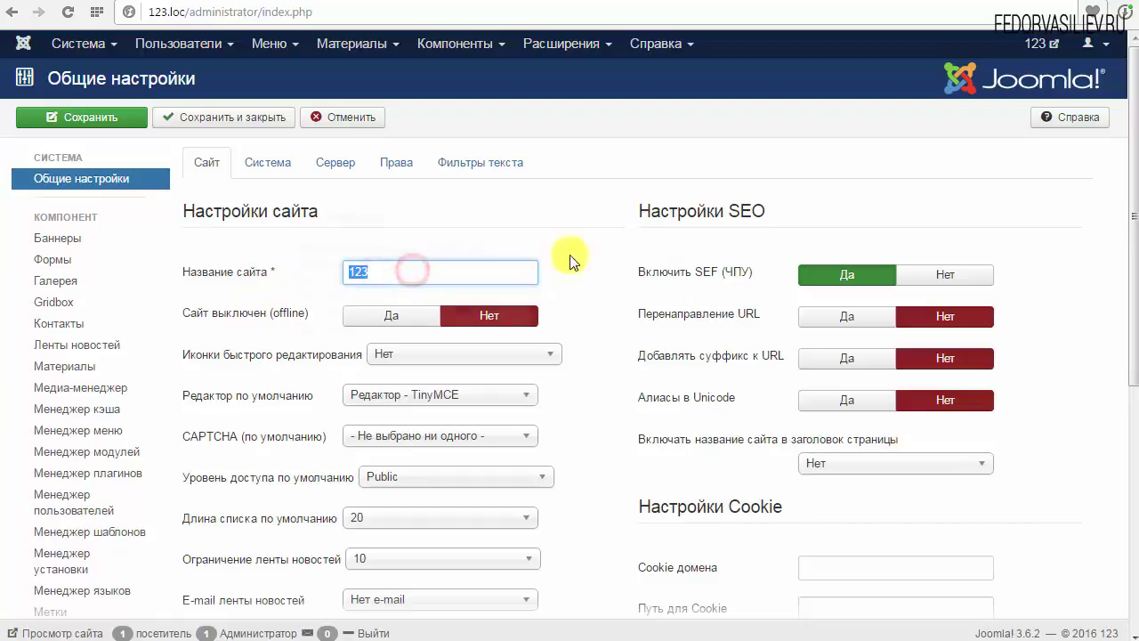
double_click(394, 272)
double_click(416, 270)
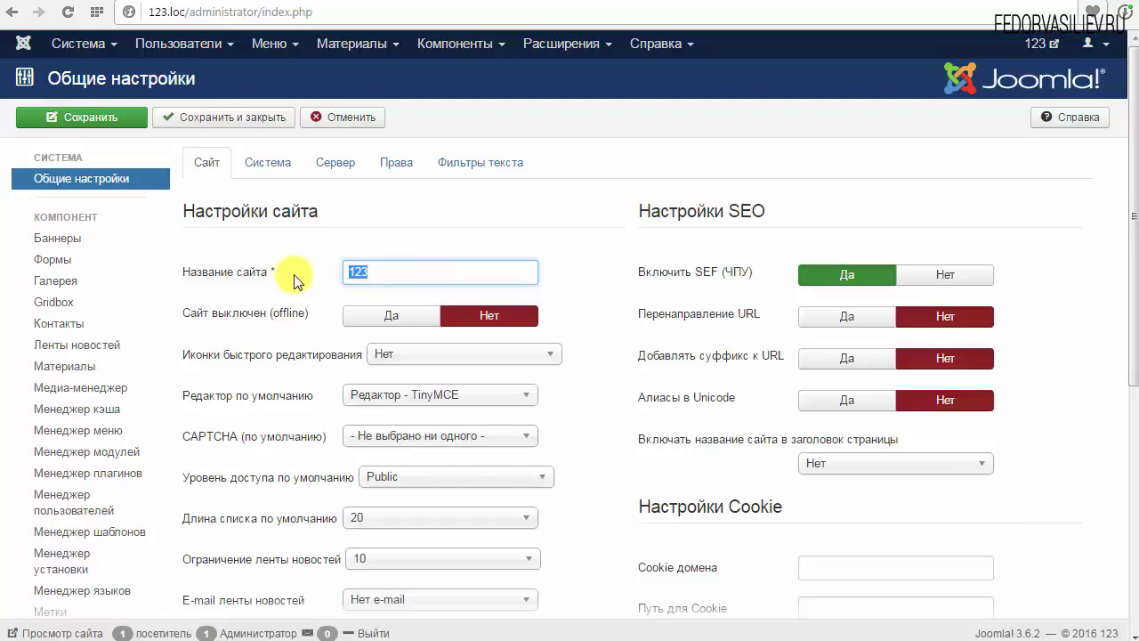
scroll(296, 280, "down", 2)
scroll(296, 280, "up", 1)
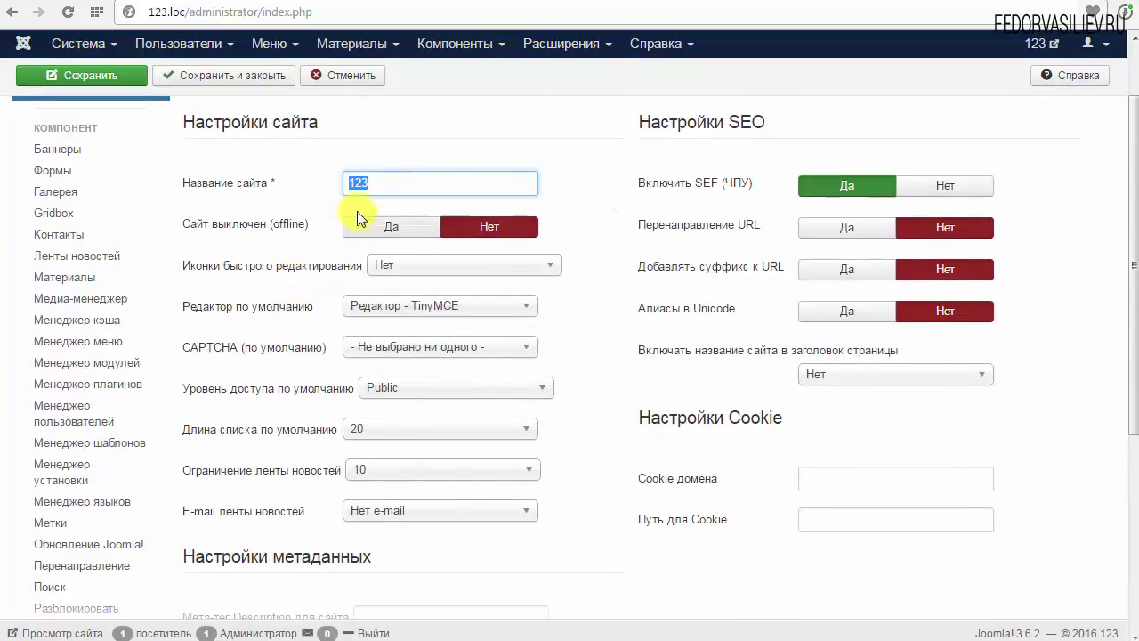
left_click(378, 181)
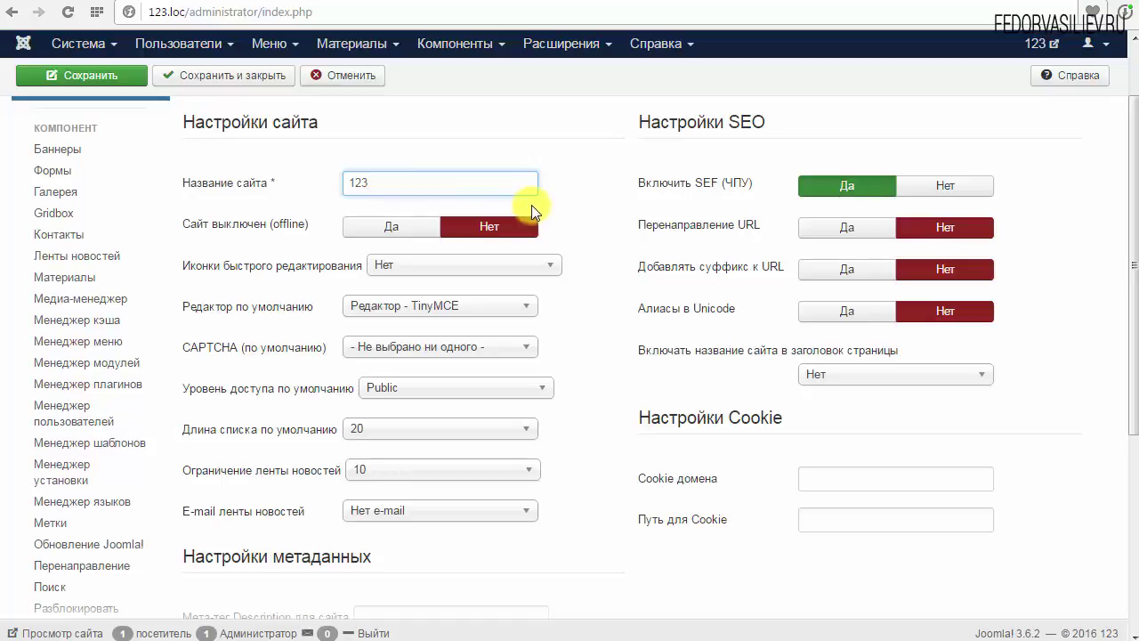
scroll(532, 209, "up", 1)
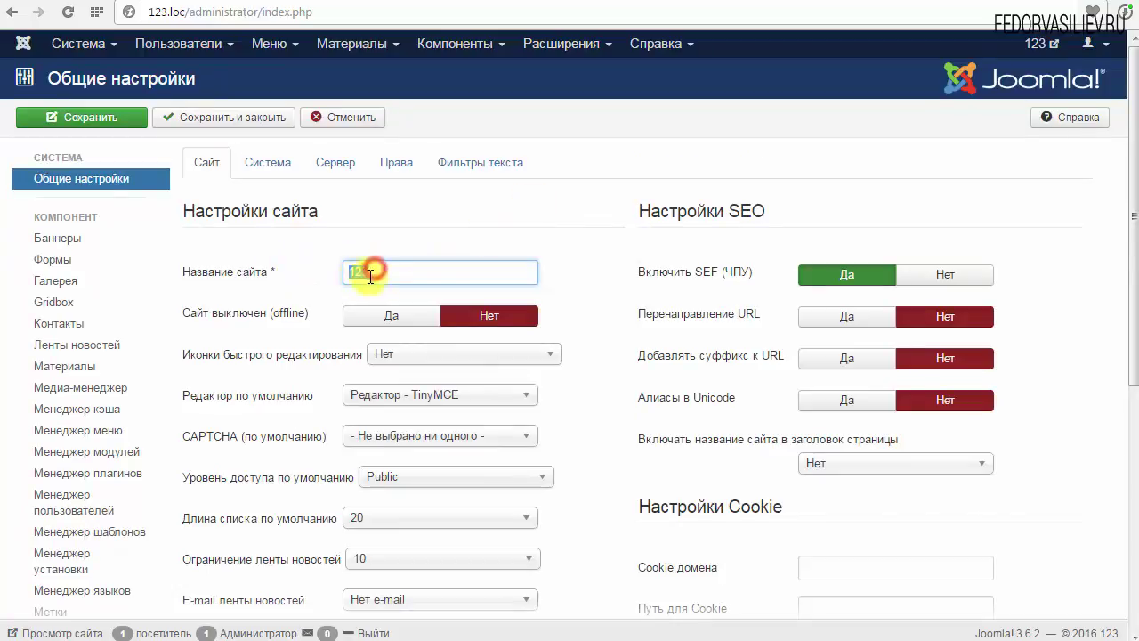
scroll(434, 260, "down", 2)
scroll(439, 270, "down", 3)
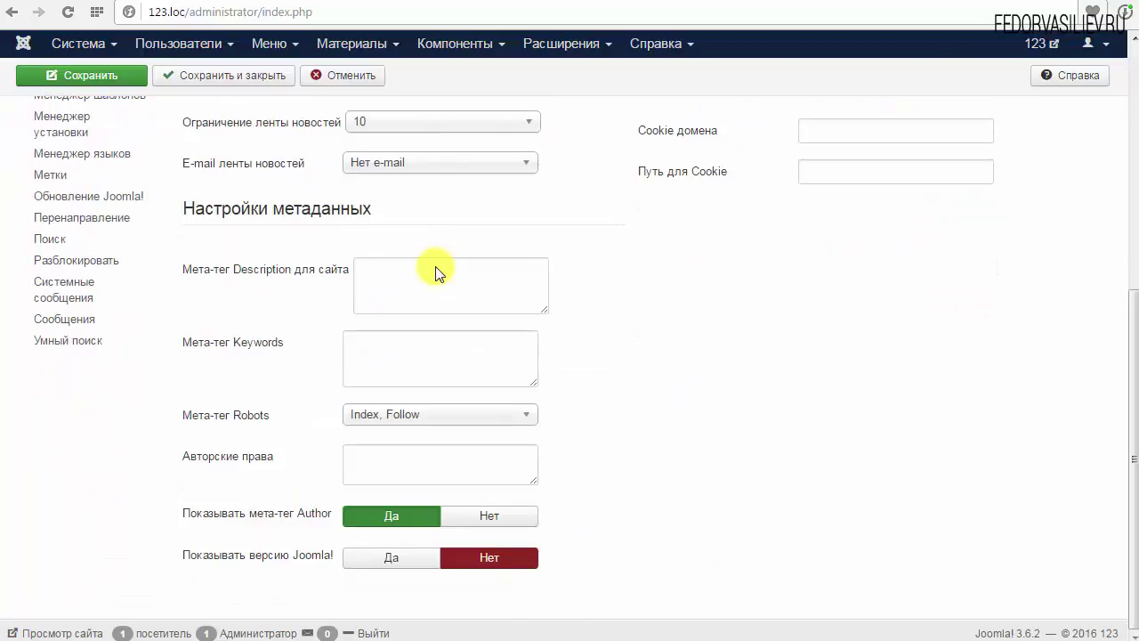
scroll(436, 267, "up", 5)
double_click(394, 270)
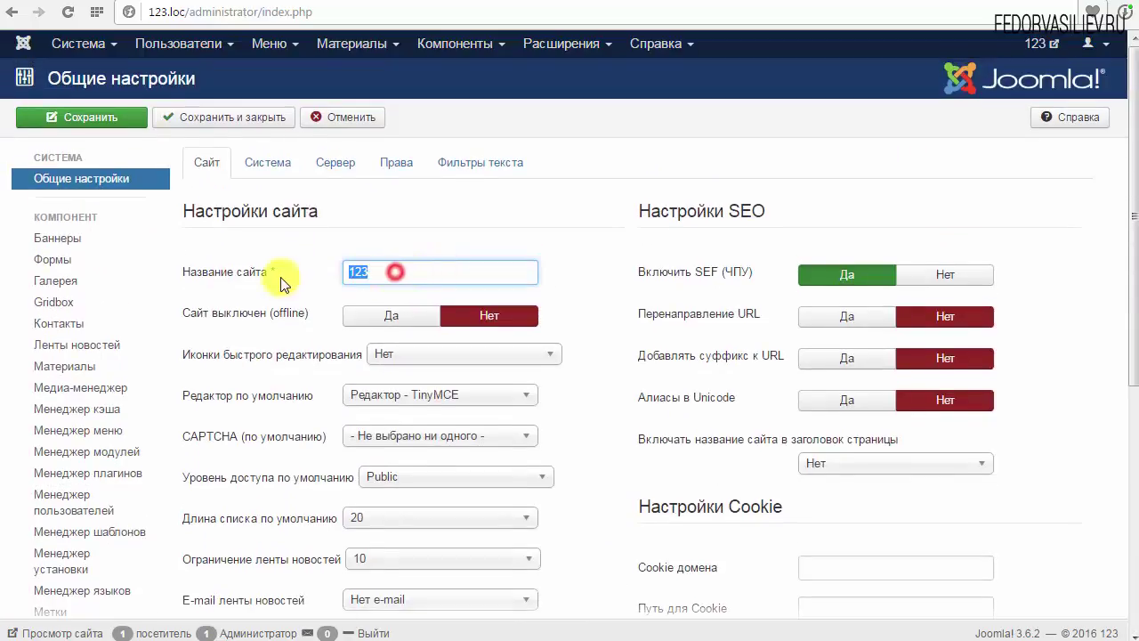
- Examine the Мета-тег Description для сайта field in the metadata settings, enlarging its text box
scroll(370, 278, "down", 5)
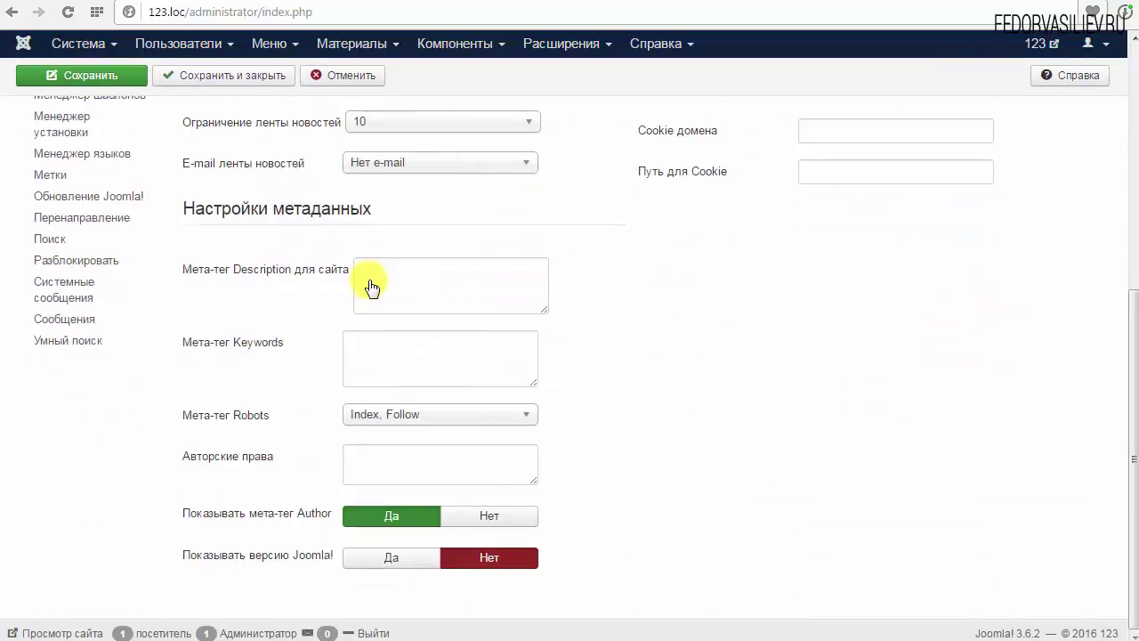
left_click(190, 280)
left_click_drag(219, 261, 356, 275)
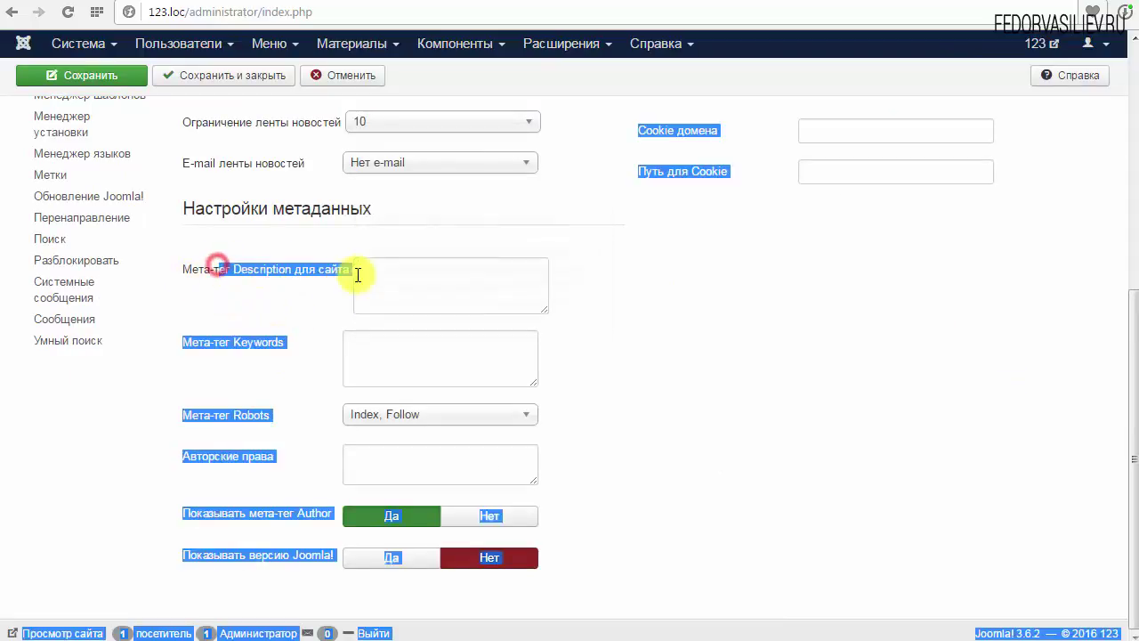
left_click(297, 300)
left_click(393, 283)
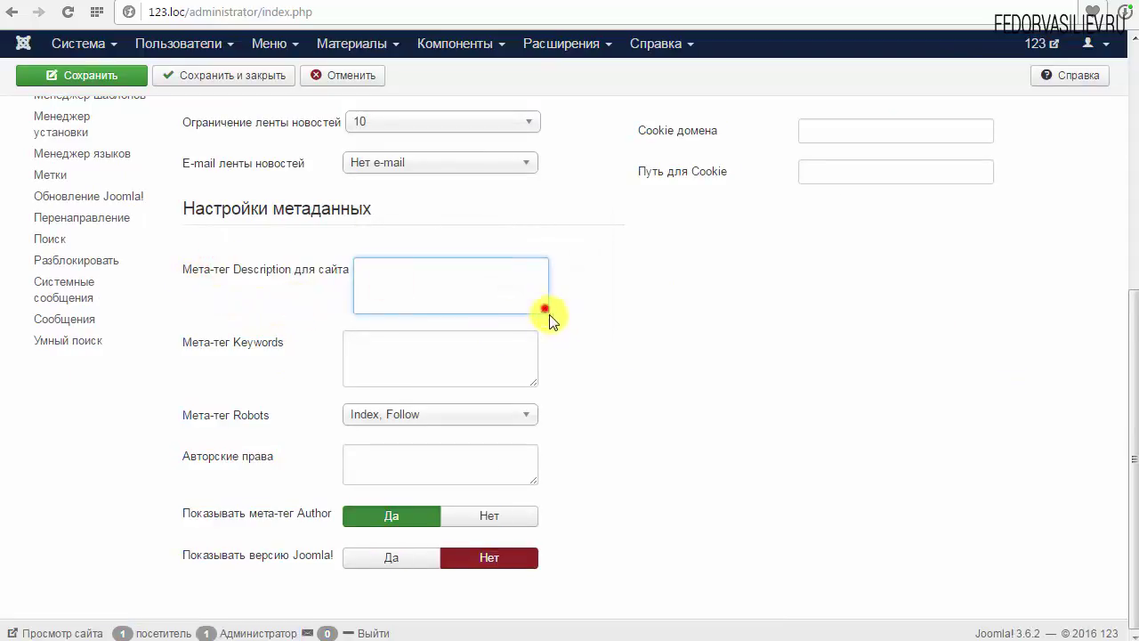
left_click_drag(548, 312, 641, 331)
left_click(403, 308)
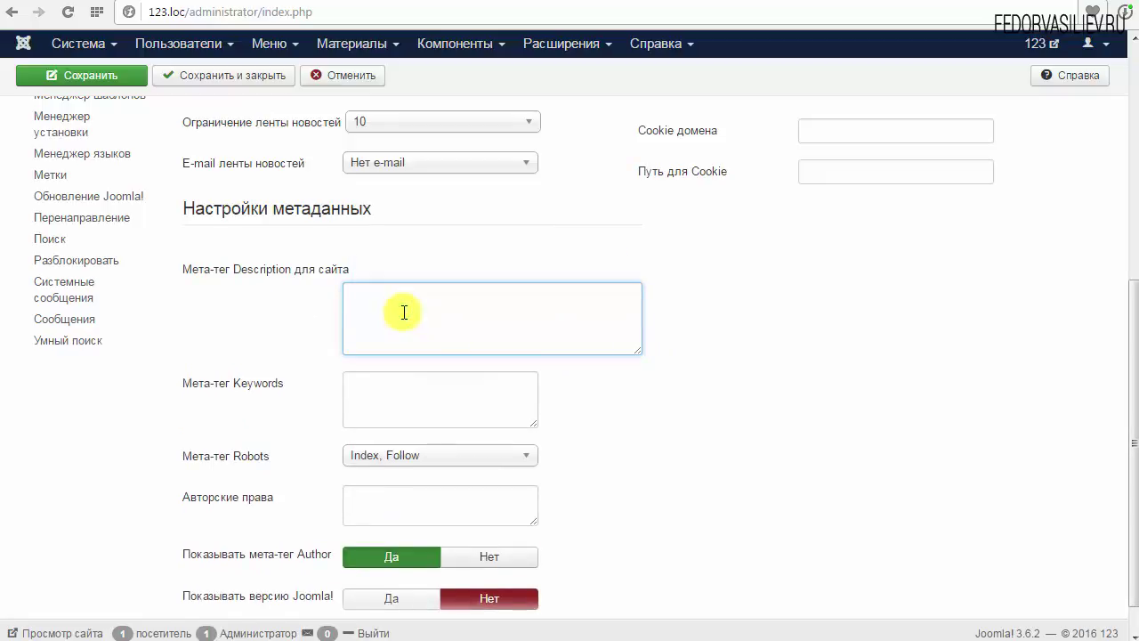
left_click(366, 274)
left_click_drag(366, 274, 191, 280)
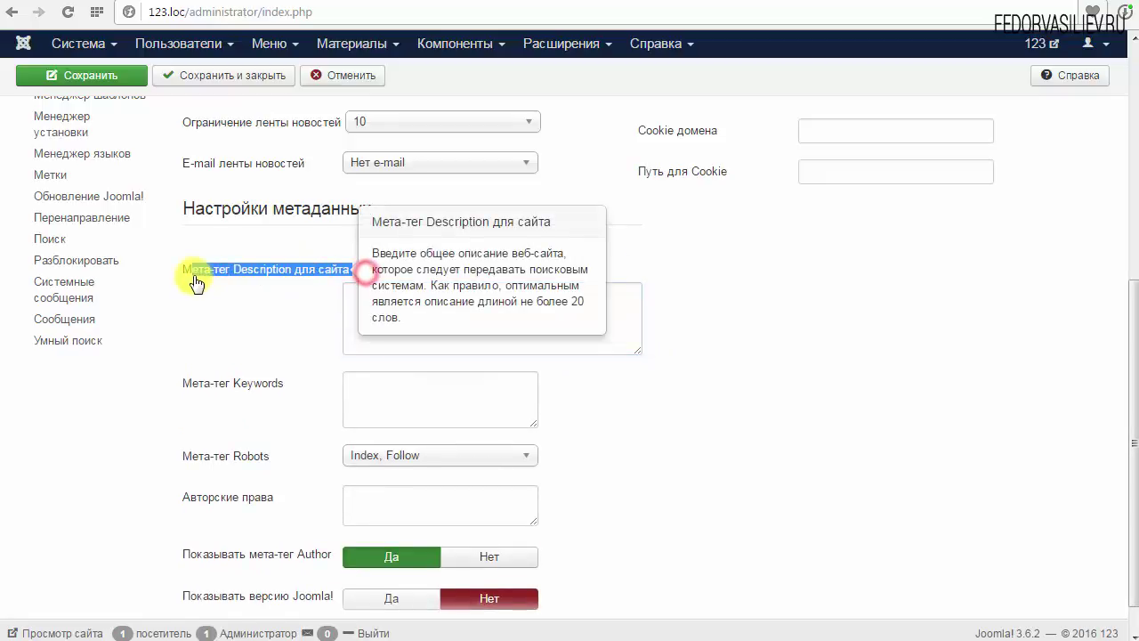
left_click(279, 280)
left_click(427, 309)
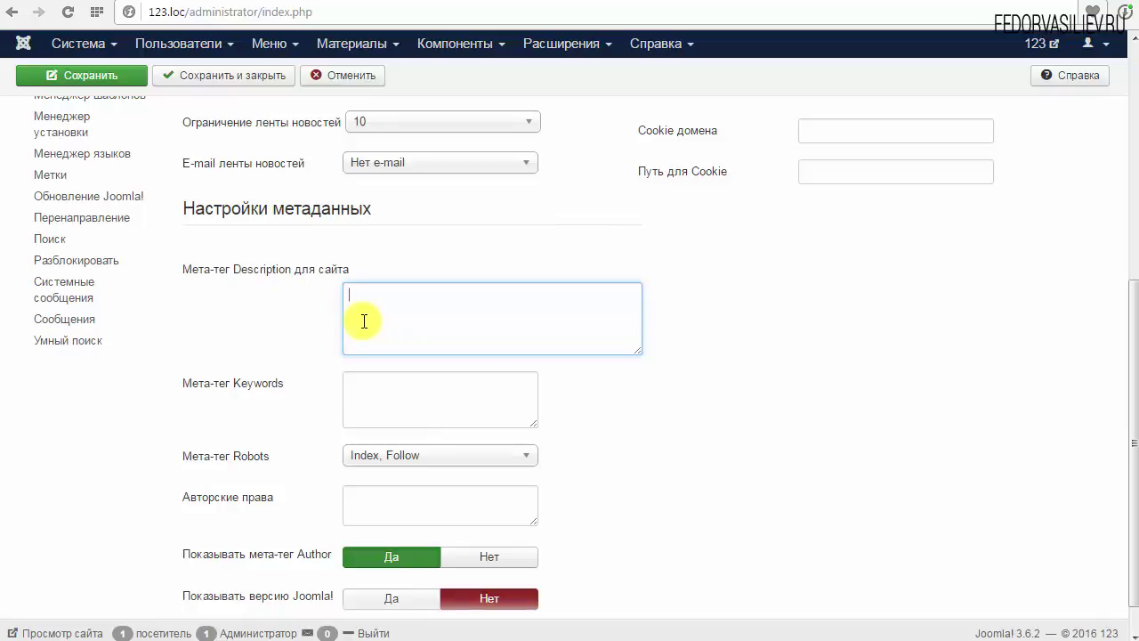
- Examine the structure of the site editor's page address, especially the index.php part and its parameters, compared with the administrator address
scroll(466, 323, "up", 5)
left_click(203, 14)
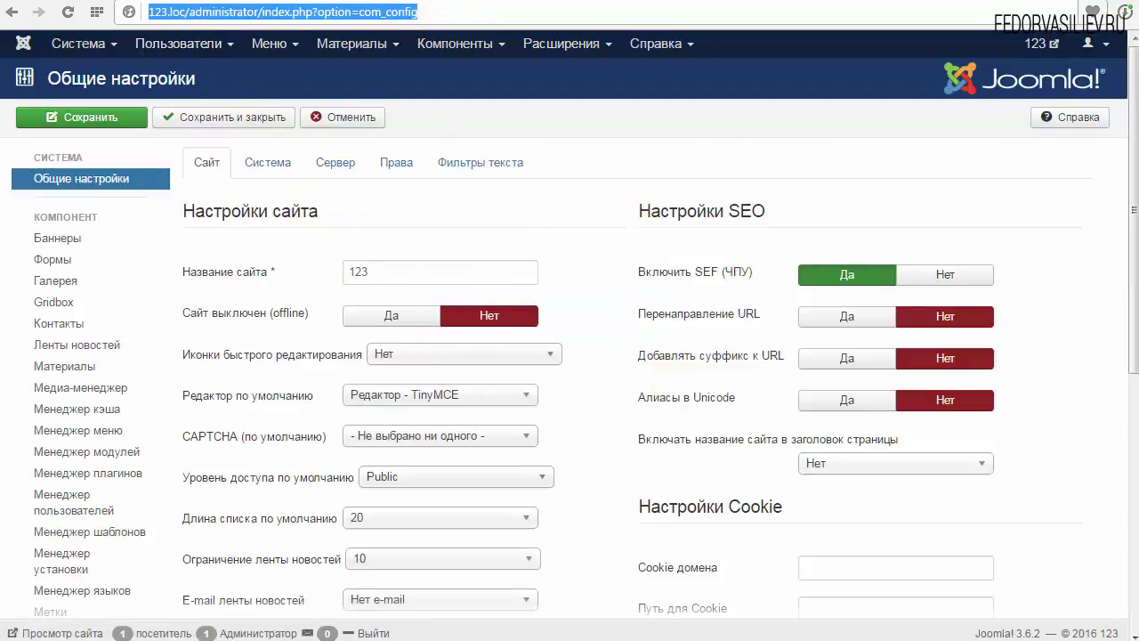
left_click(444, 2)
left_click(195, 11)
left_click(197, 11)
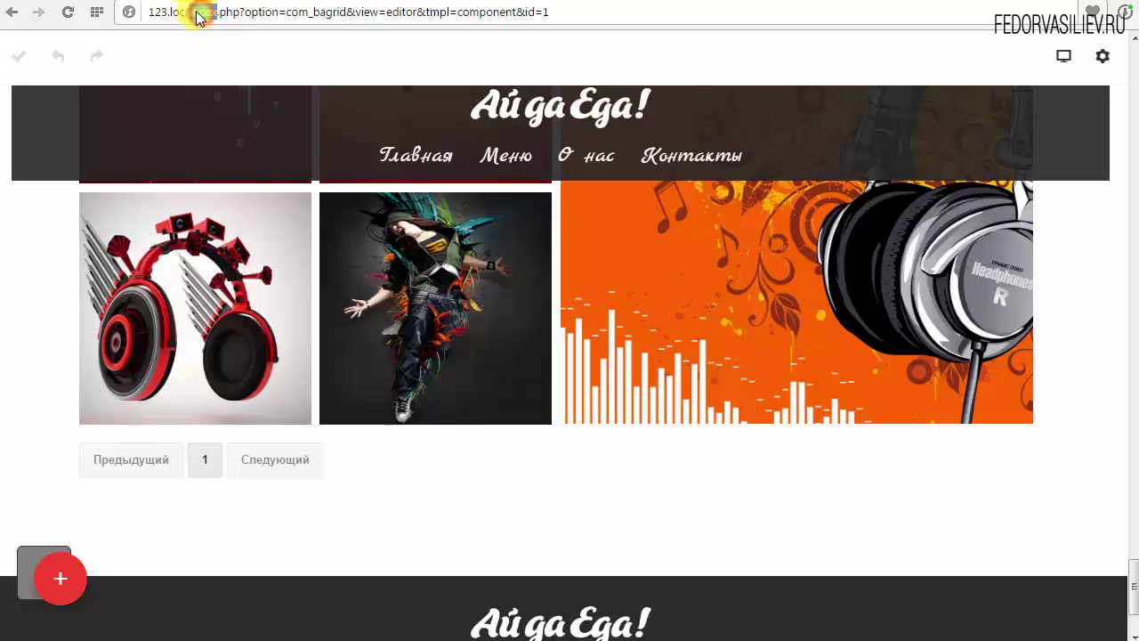
left_click_drag(189, 12, 605, 12)
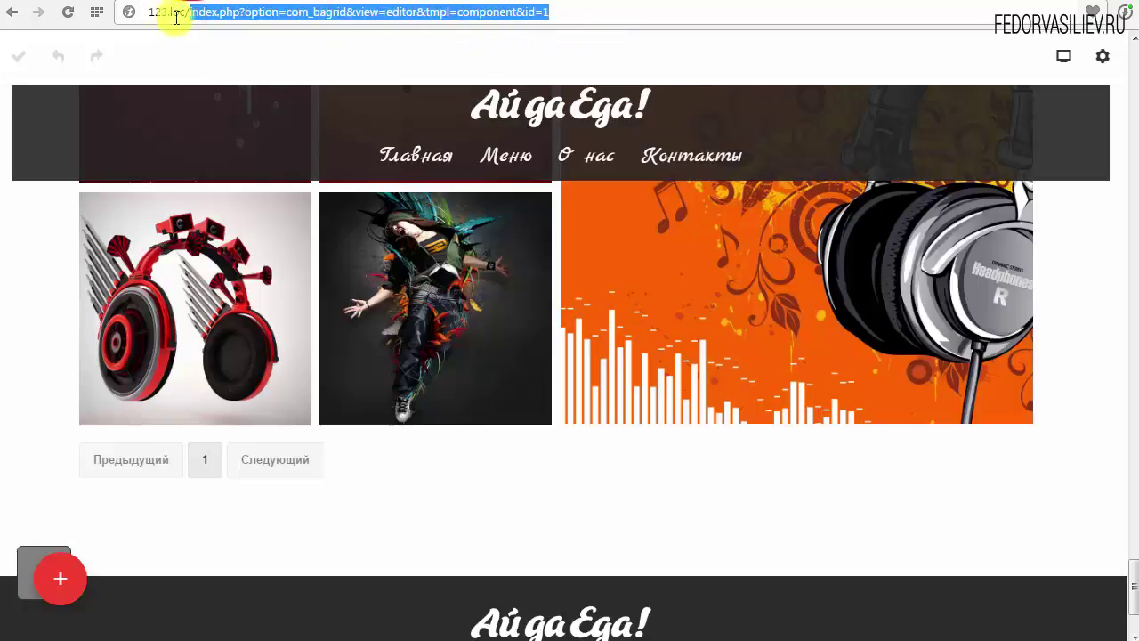
left_click(242, 12)
double_click(217, 11)
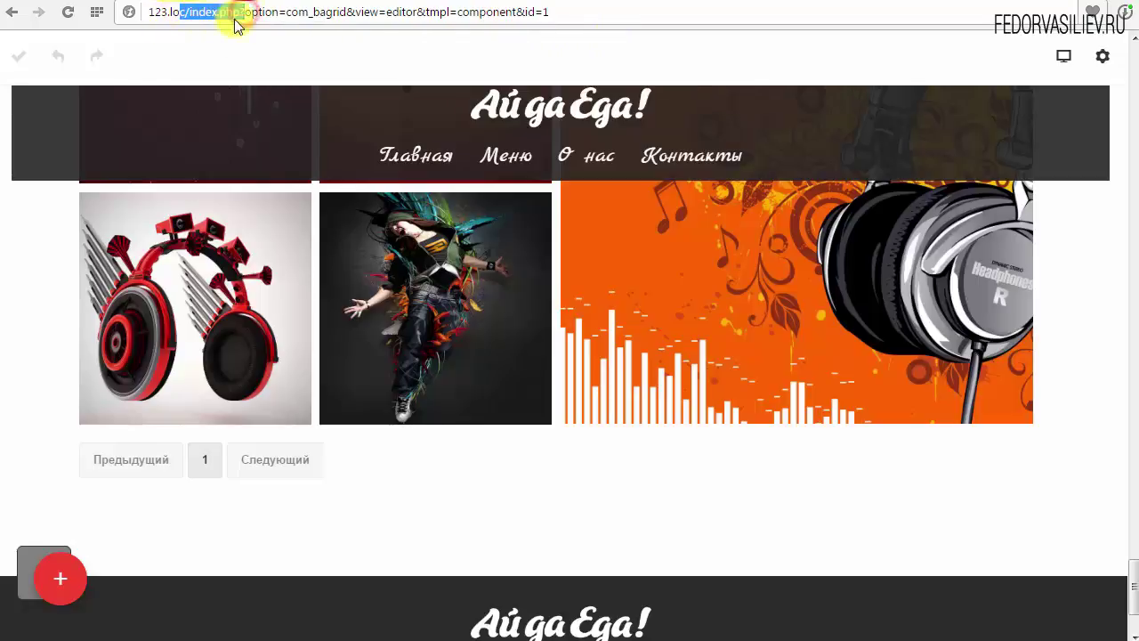
left_click(242, 12)
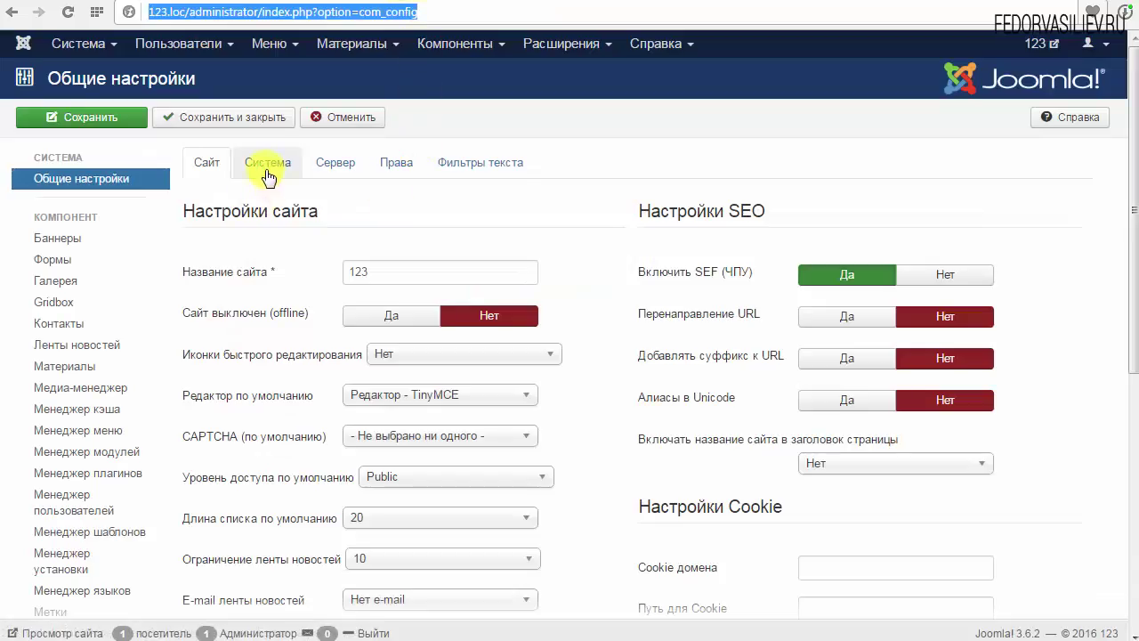
- Set Перенаправление URL and Добавлять суффикс к URL to Да in the SEO settings
left_click(265, 164)
left_click(210, 162)
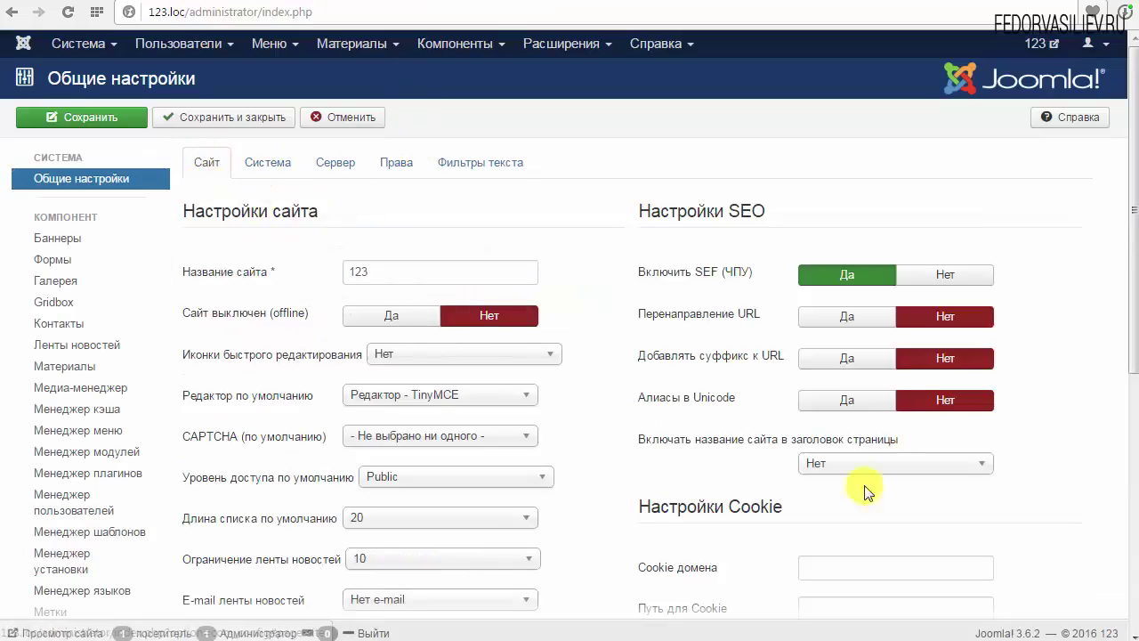
mouse_move(692, 318)
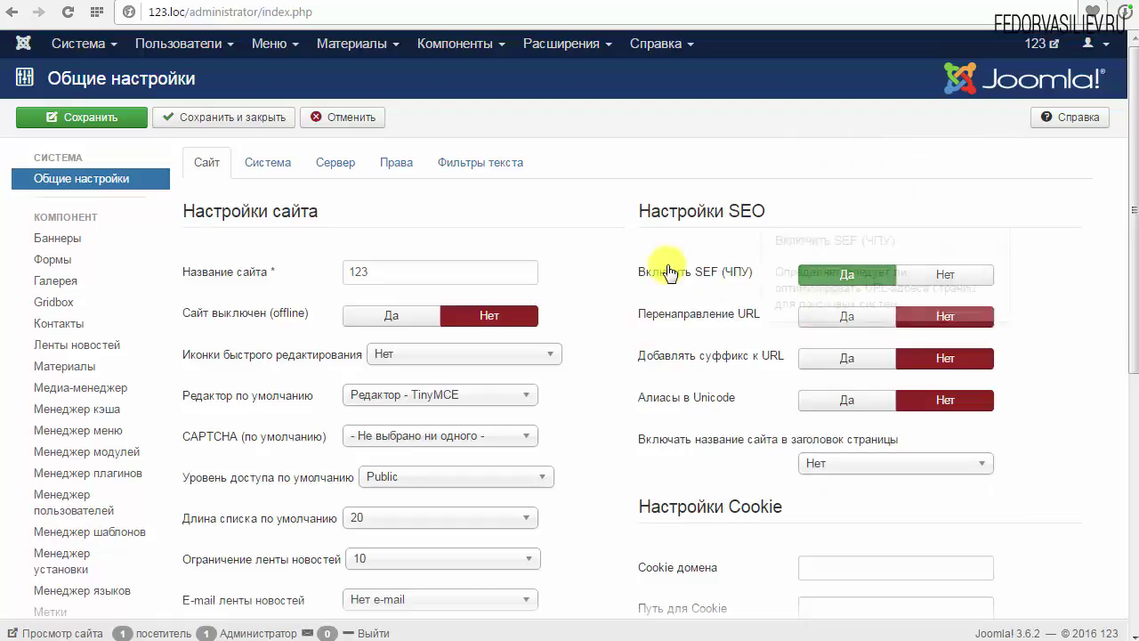
mouse_move(671, 273)
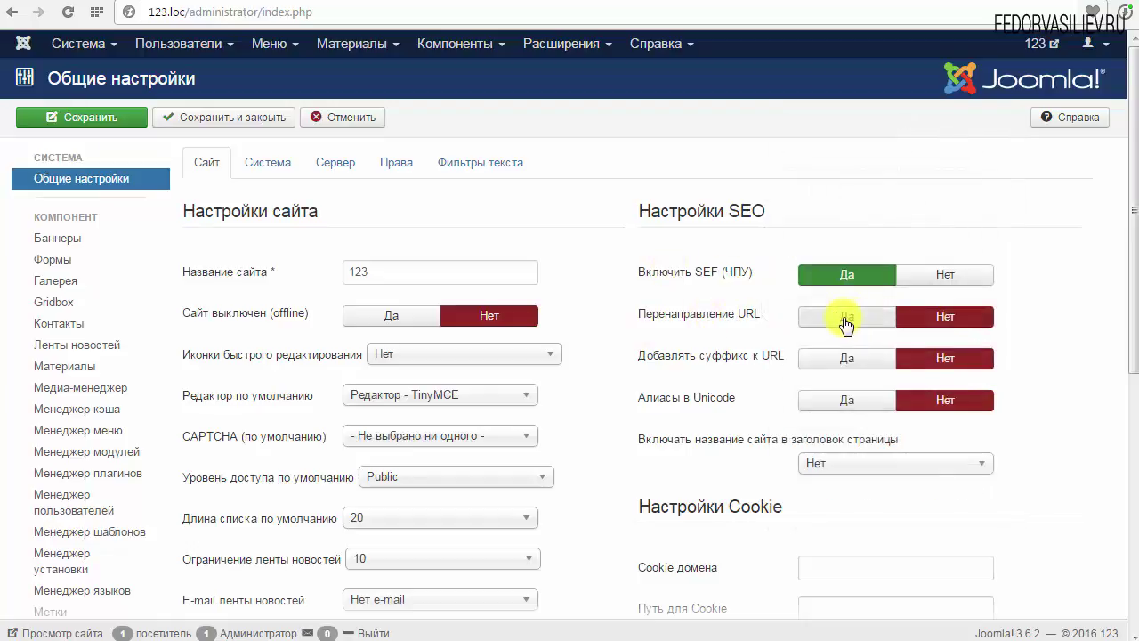
left_click(845, 322)
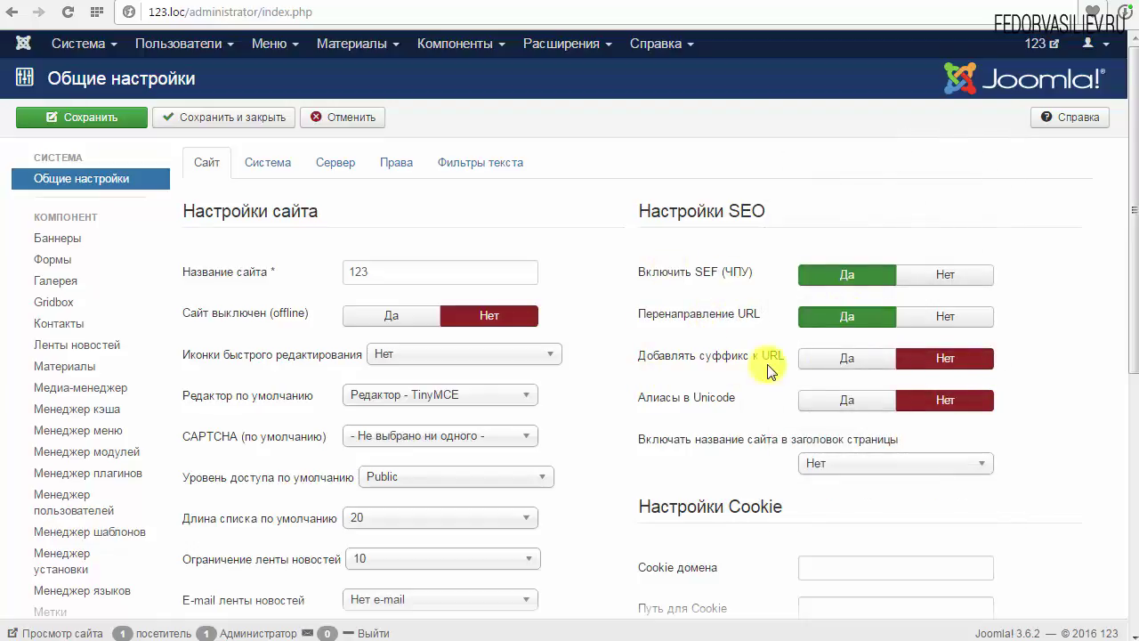
left_click(836, 358)
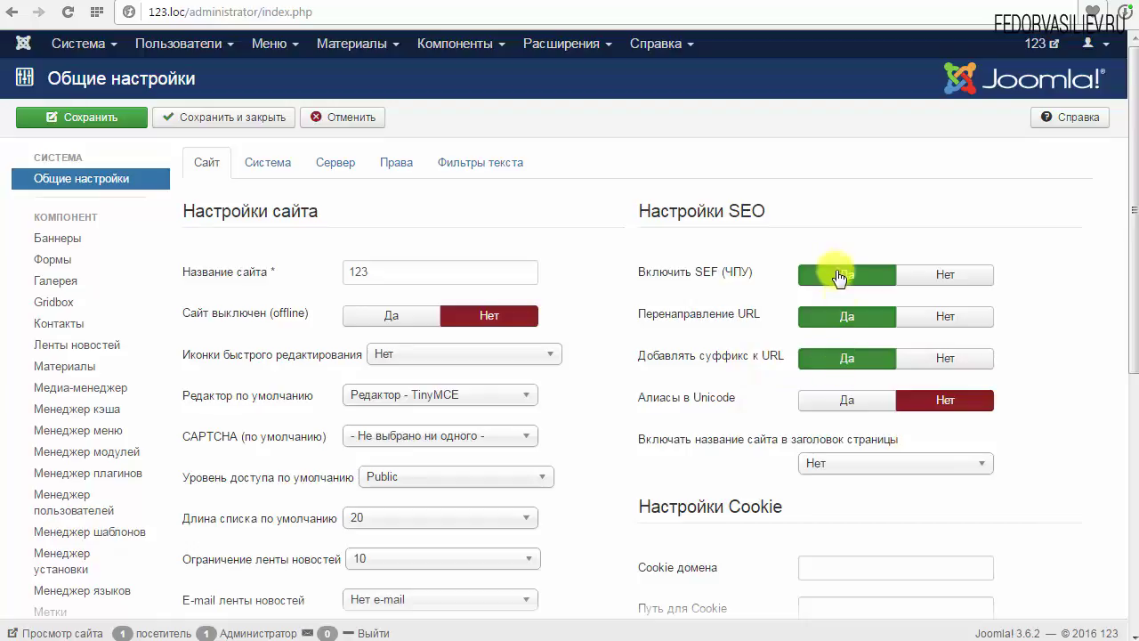
- Read the explanation of the Перенаправление URL option and examine the index.php part of the page address it affects
mouse_move(721, 320)
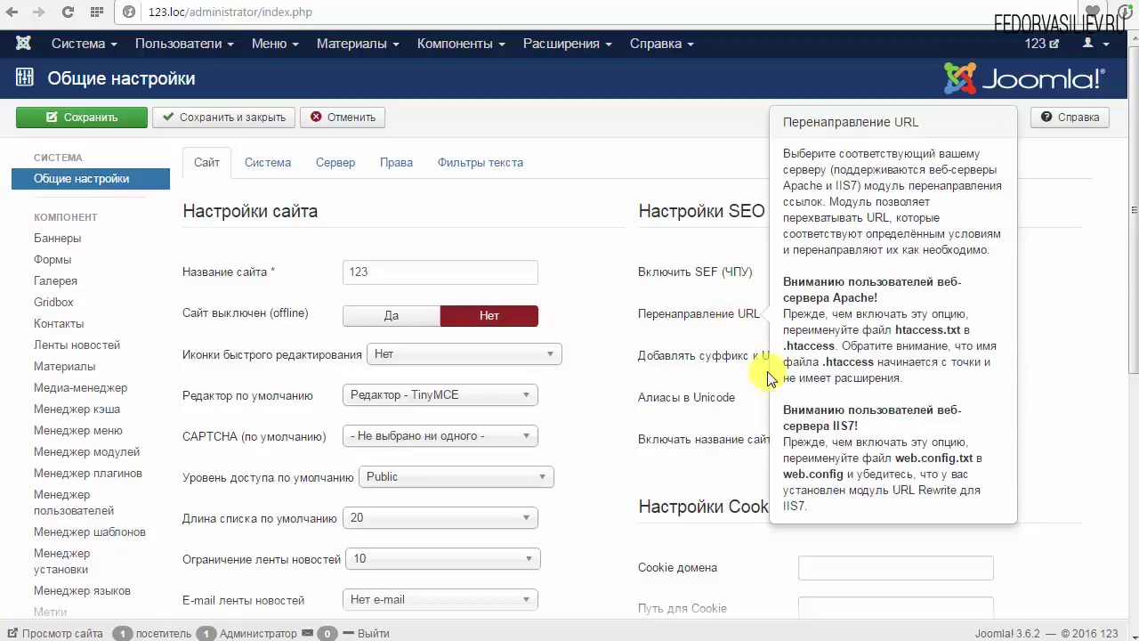
left_click(205, 12)
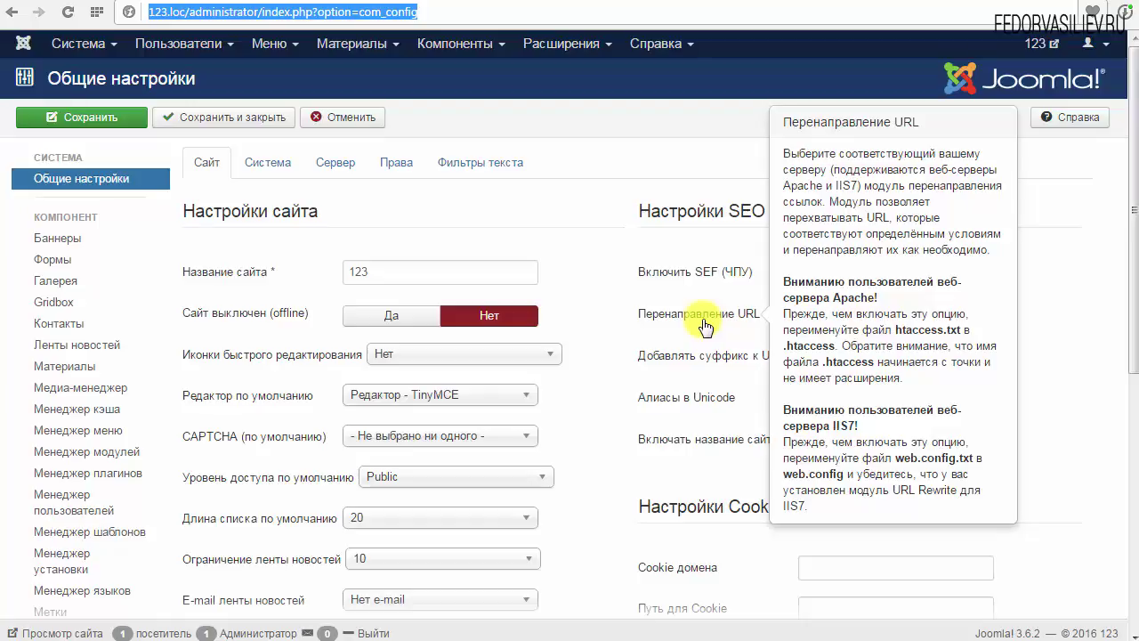
left_click(218, 13)
key("shift+End")
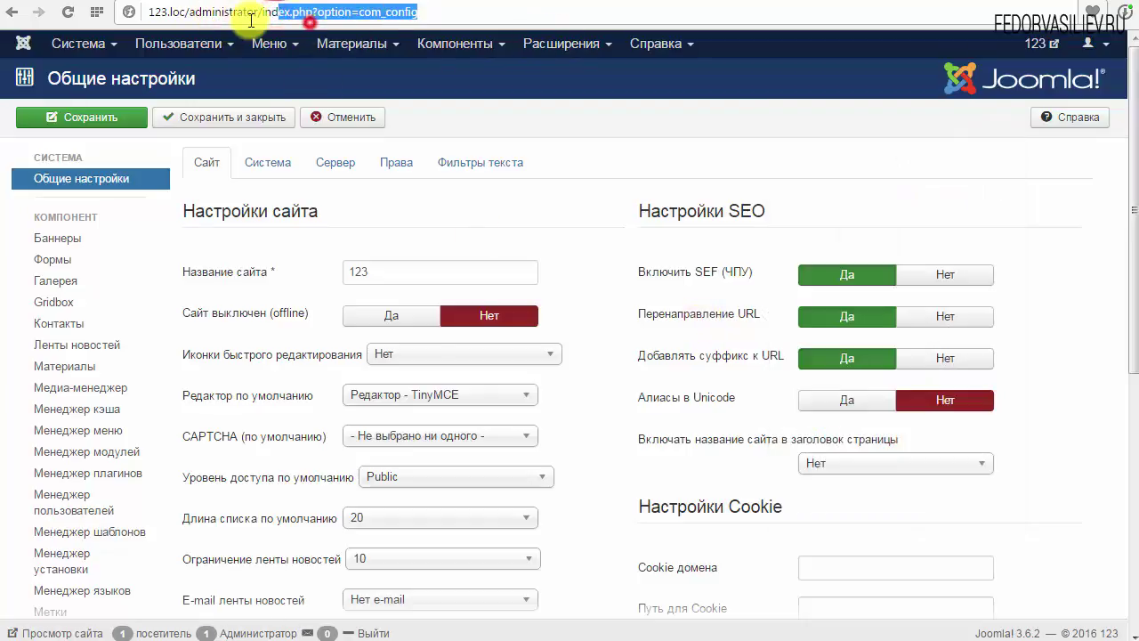
left_click(263, 11)
left_click_drag(257, 12, 318, 12)
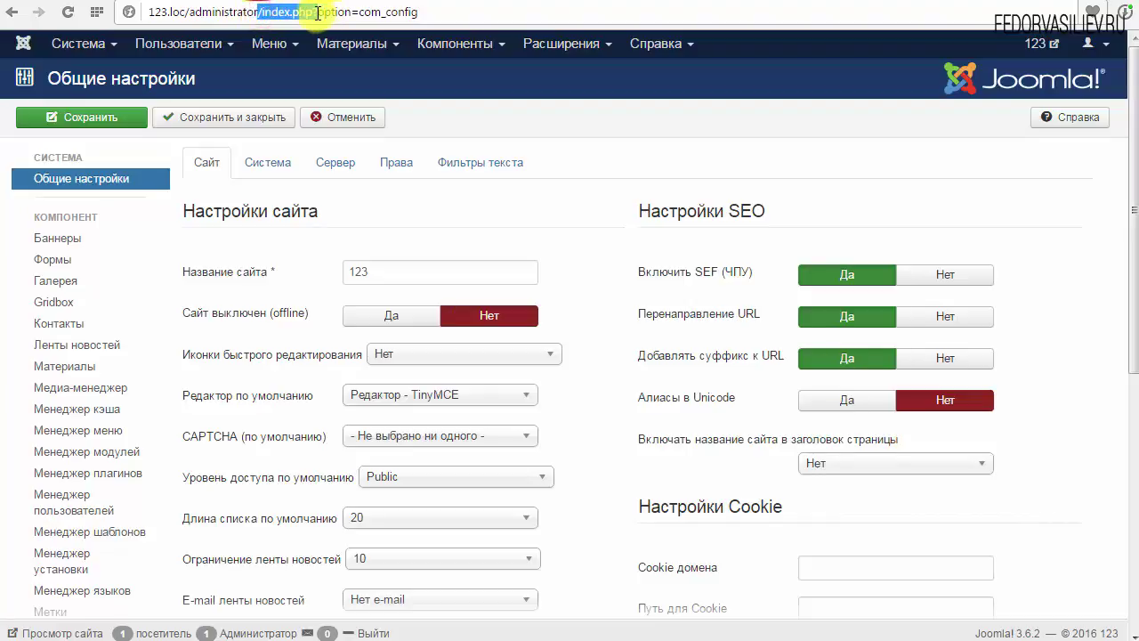
mouse_move(714, 360)
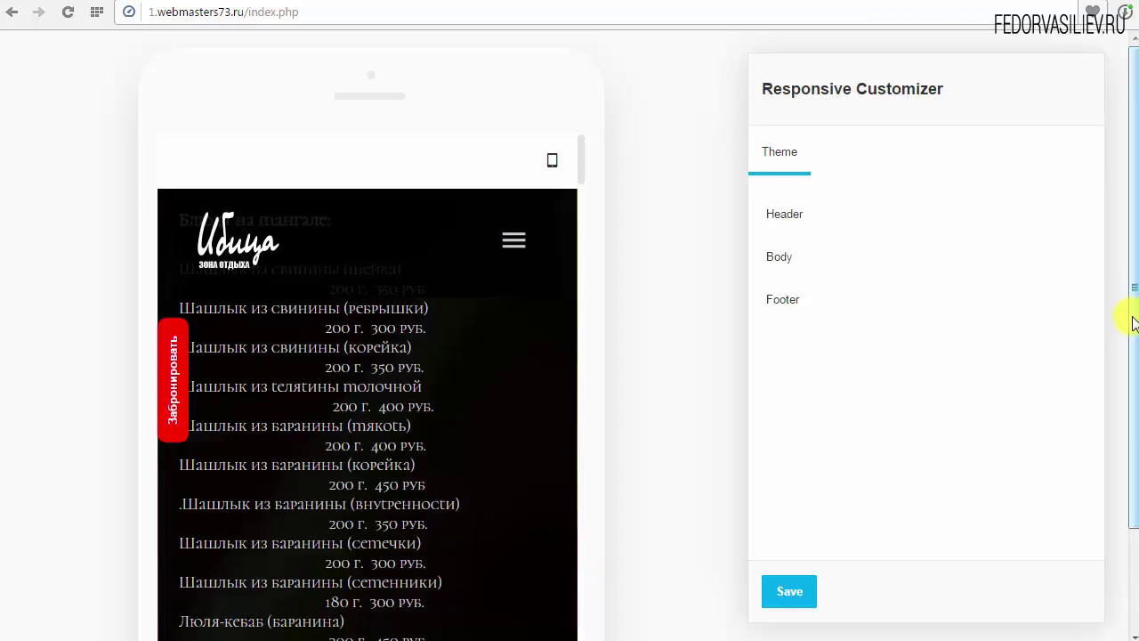
- On the webmasters73.ru site, leave the Responsive Customizer preview for the desktop layout and open the Theme Configuration
mouse_move(1130, 318)
left_mouse_down()
mouse_move(1134, 409)
mouse_move(1132, 325)
left_mouse_up()
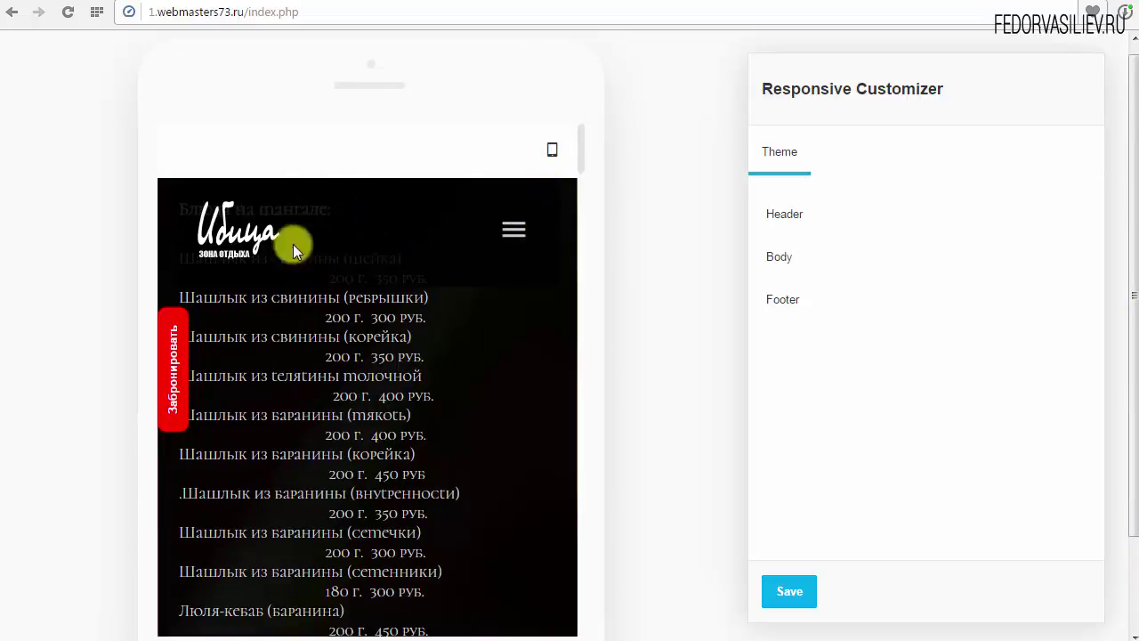
left_click(552, 150)
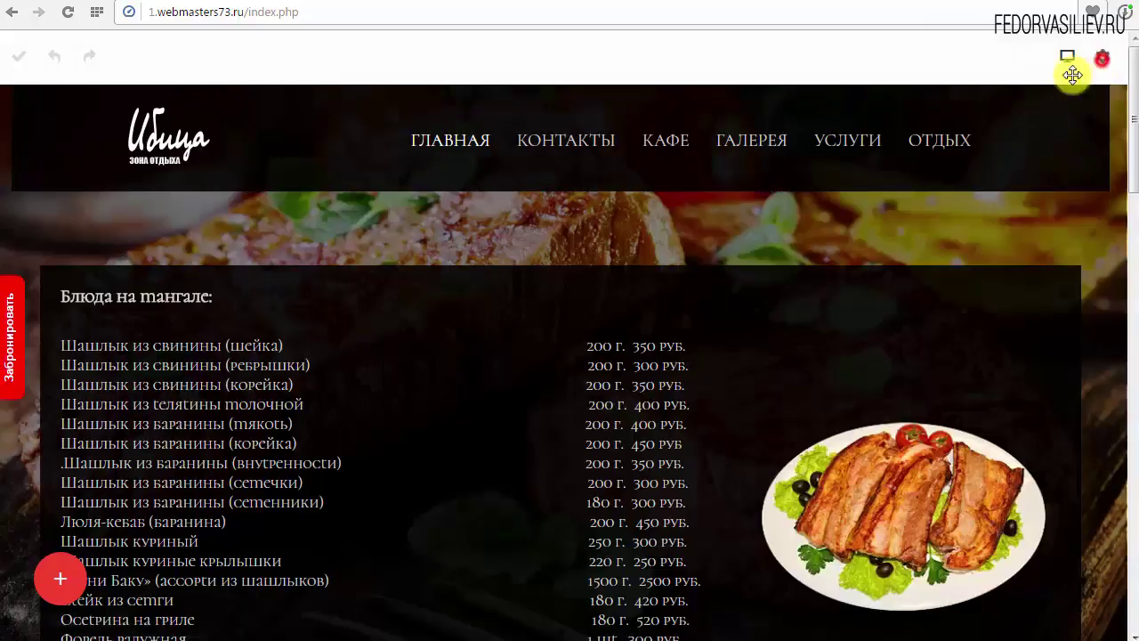
left_click(1102, 56)
left_click(1100, 56)
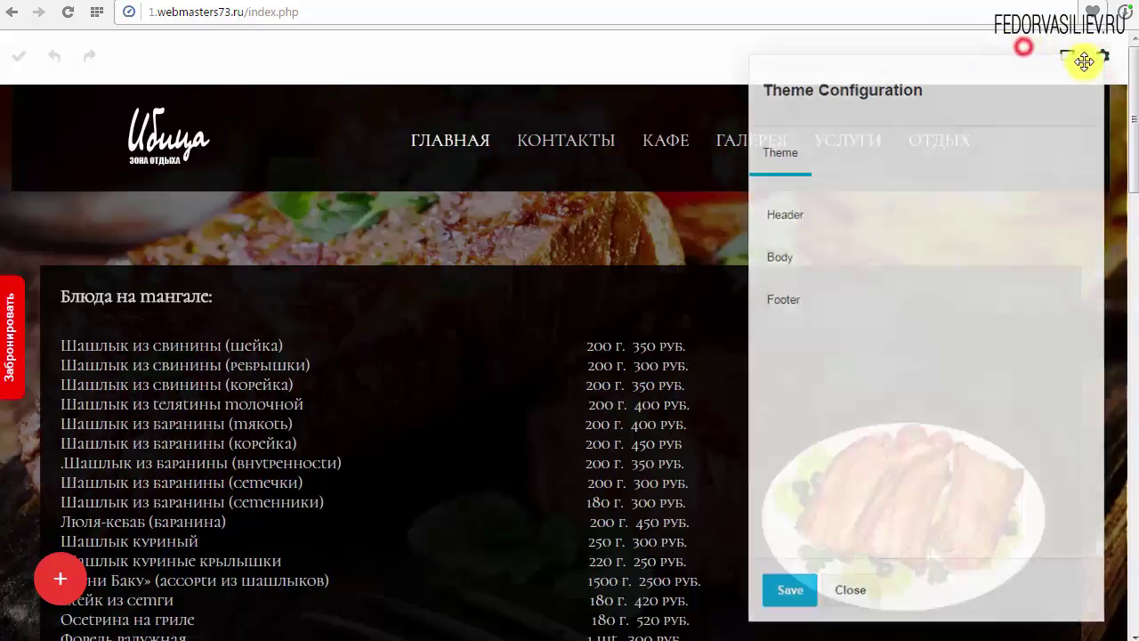
- Preview the page in the phone layout, examine how the header overlaps the menu list while scrolling, and return to the desktop layout
mouse_move(1072, 66)
left_click(996, 56)
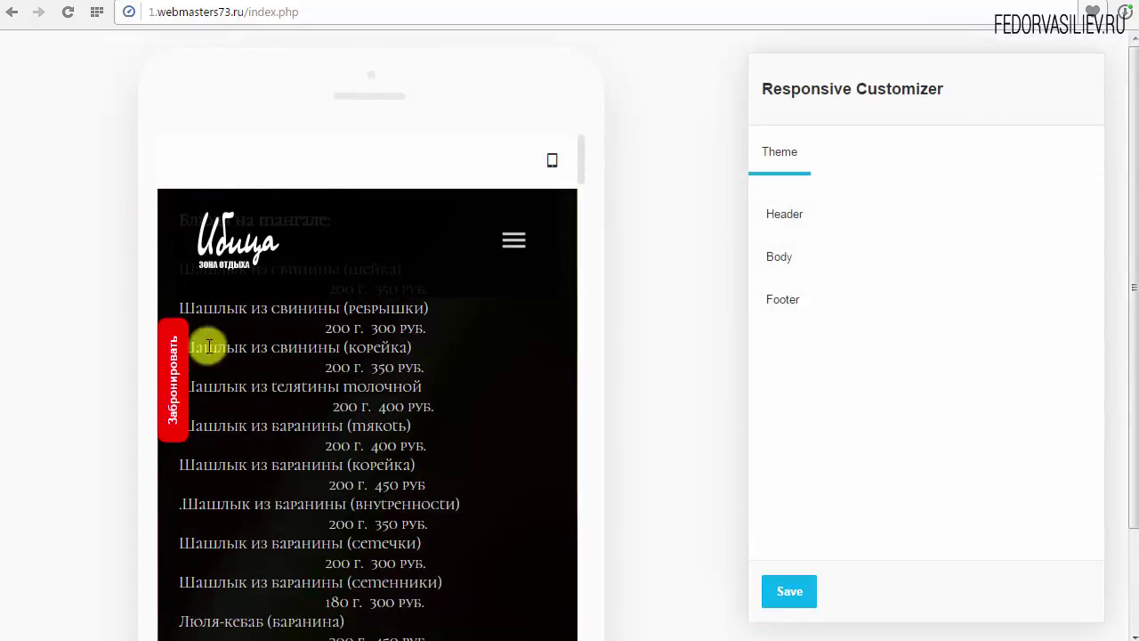
scroll(208, 346, "down", 5)
scroll(452, 447, "up", 5)
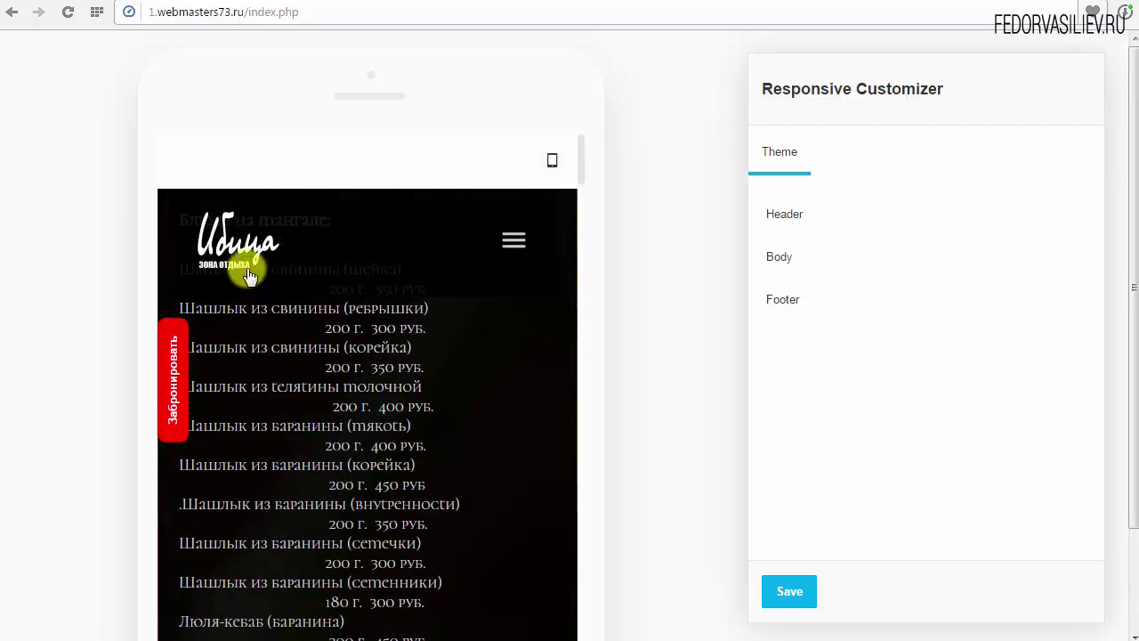
left_click(549, 165)
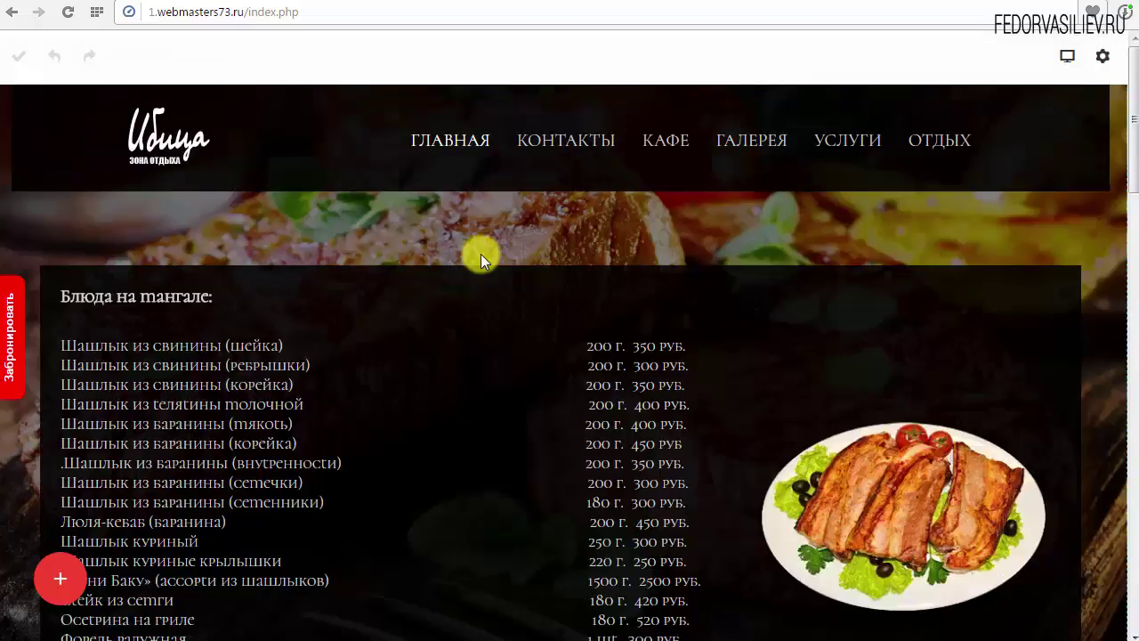
key("alt+Tab")
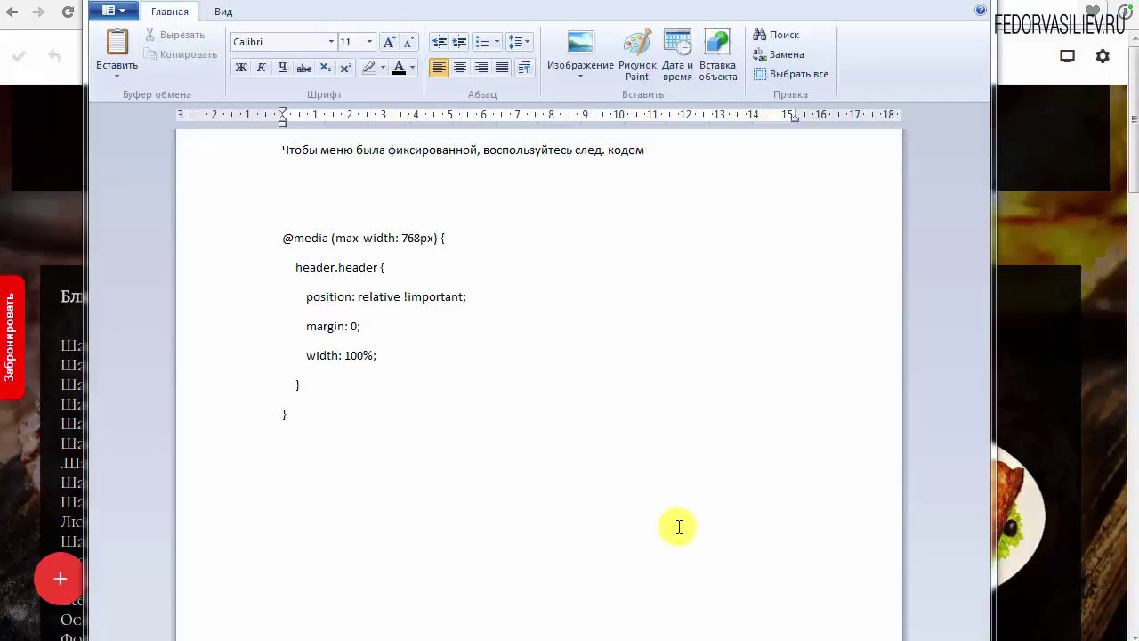
left_click(283, 233)
left_click_drag(283, 234, 330, 427)
right_click(323, 311)
left_click(361, 331)
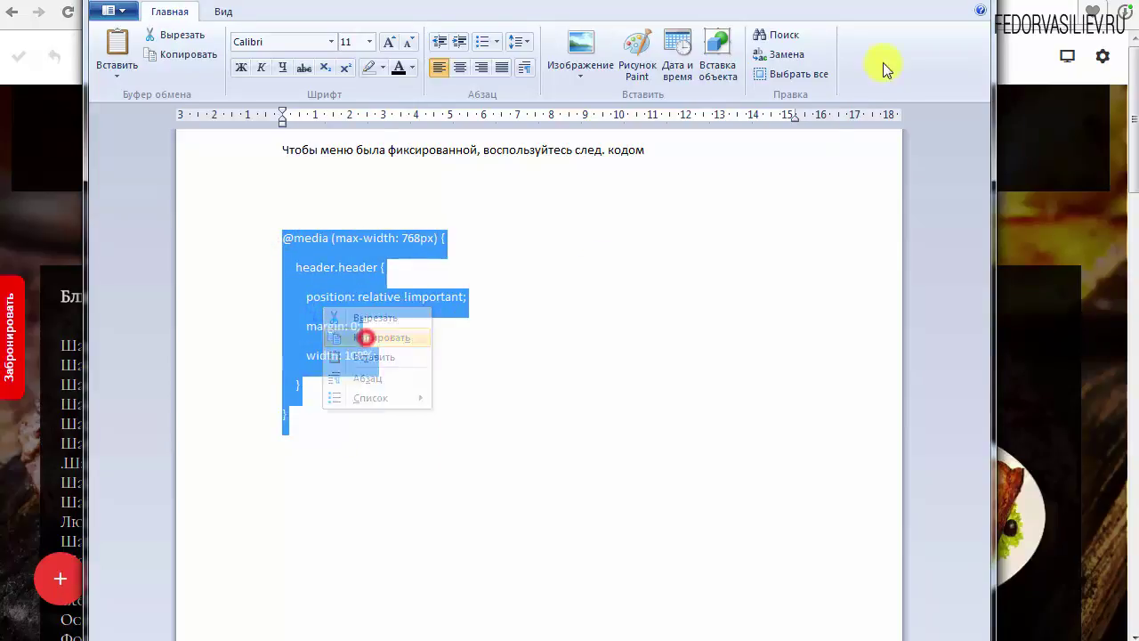
left_click(899, 6)
- Open the CSS editor in the Header's Custom Code section of the Theme Configuration
mouse_move(630, 119)
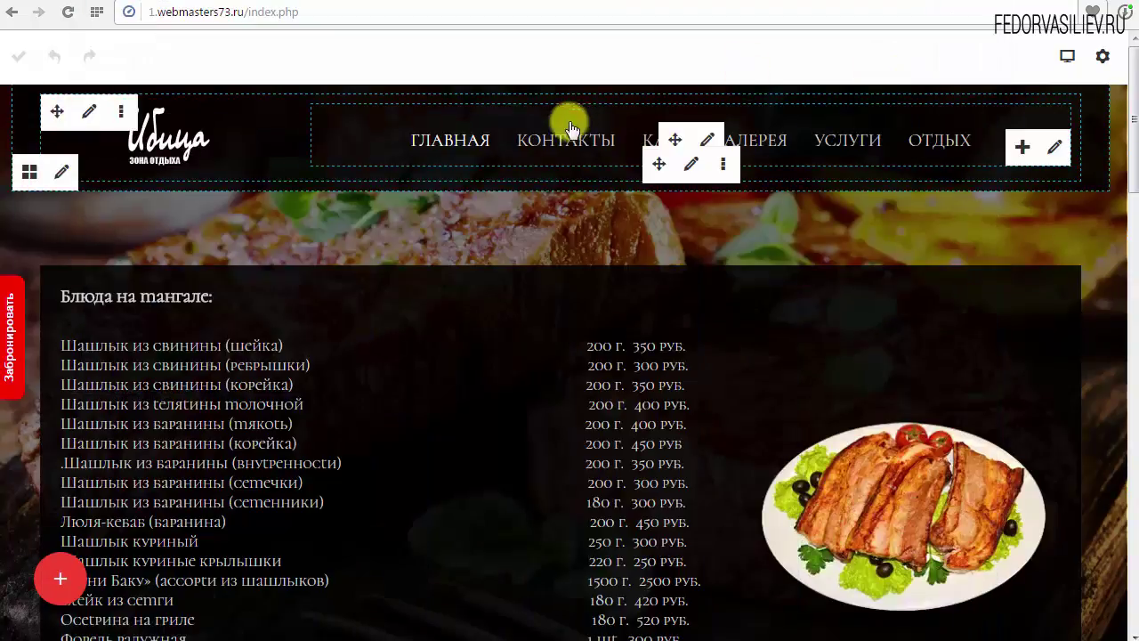
left_click(1102, 56)
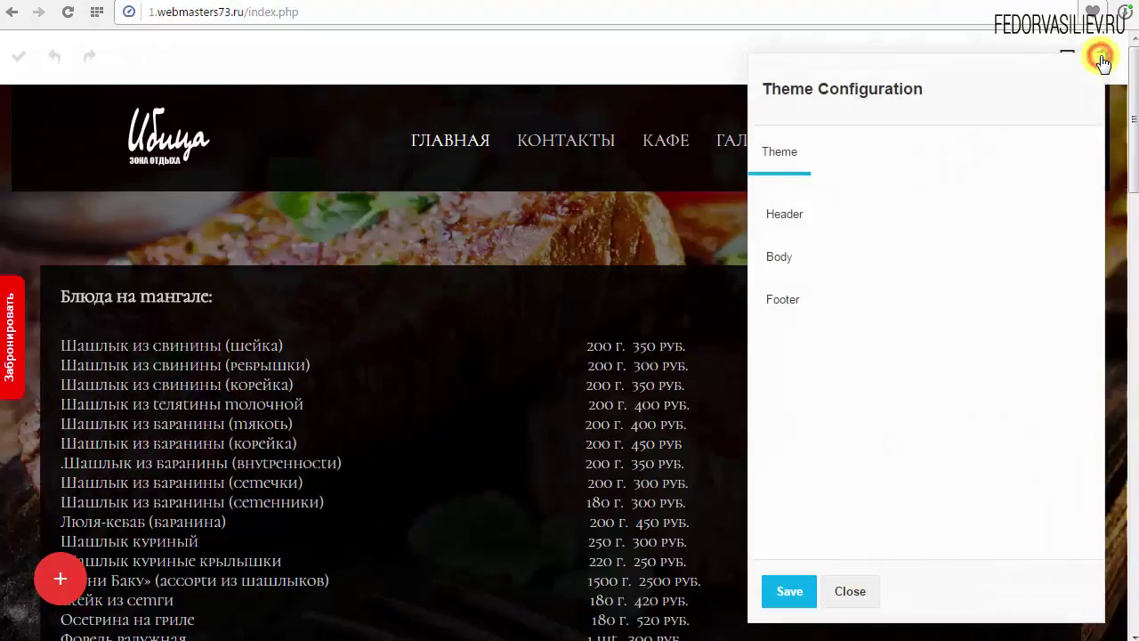
left_click(805, 218)
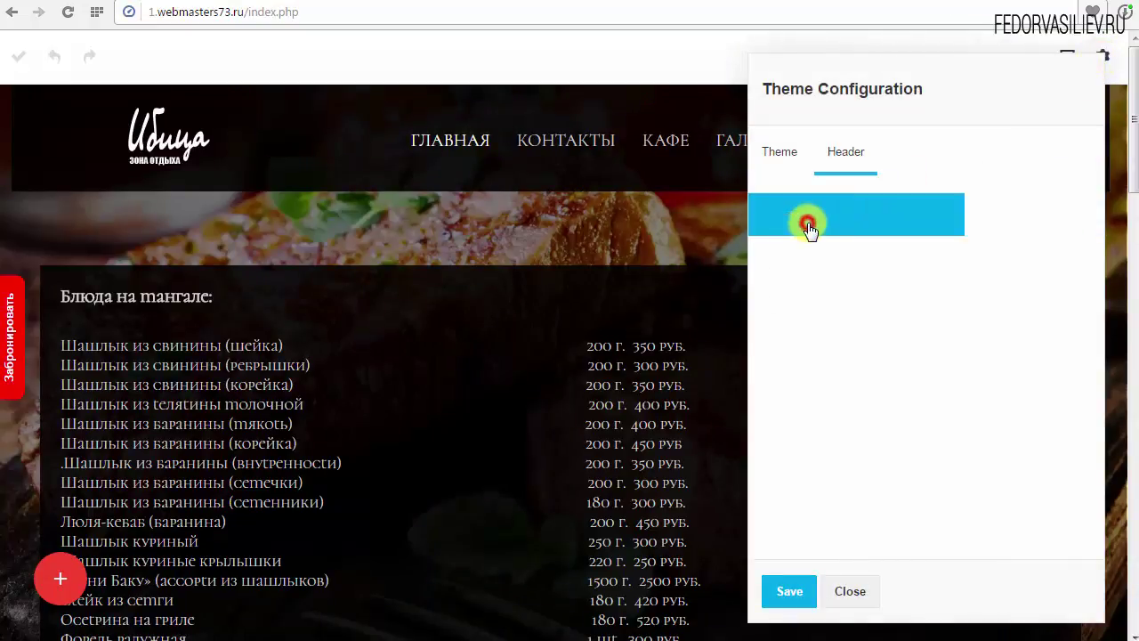
left_click(803, 301)
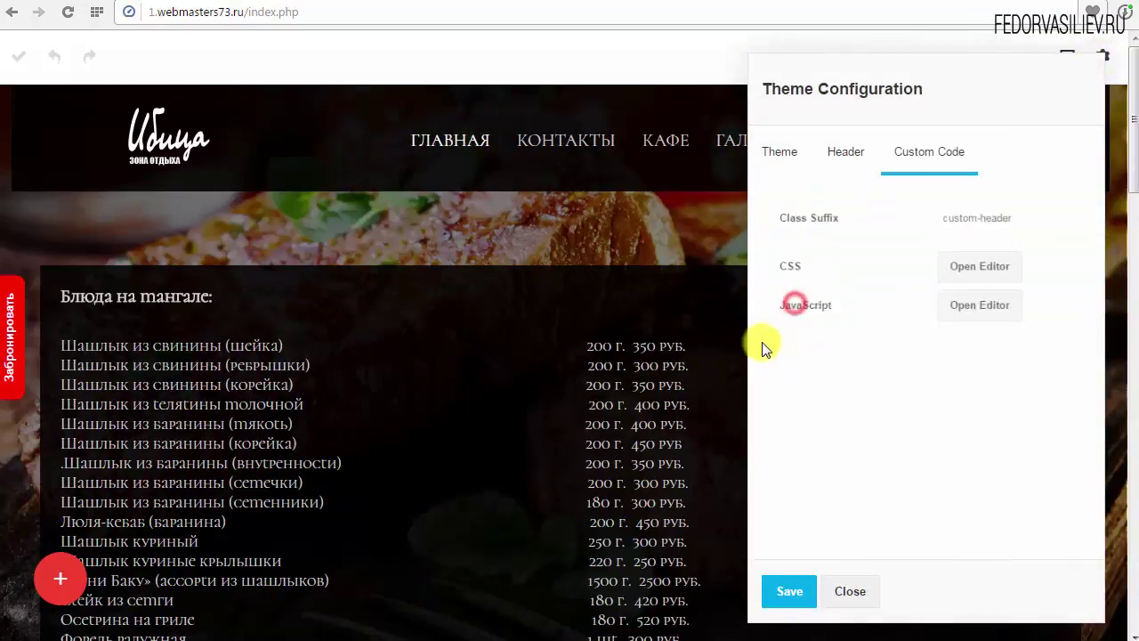
left_click(975, 278)
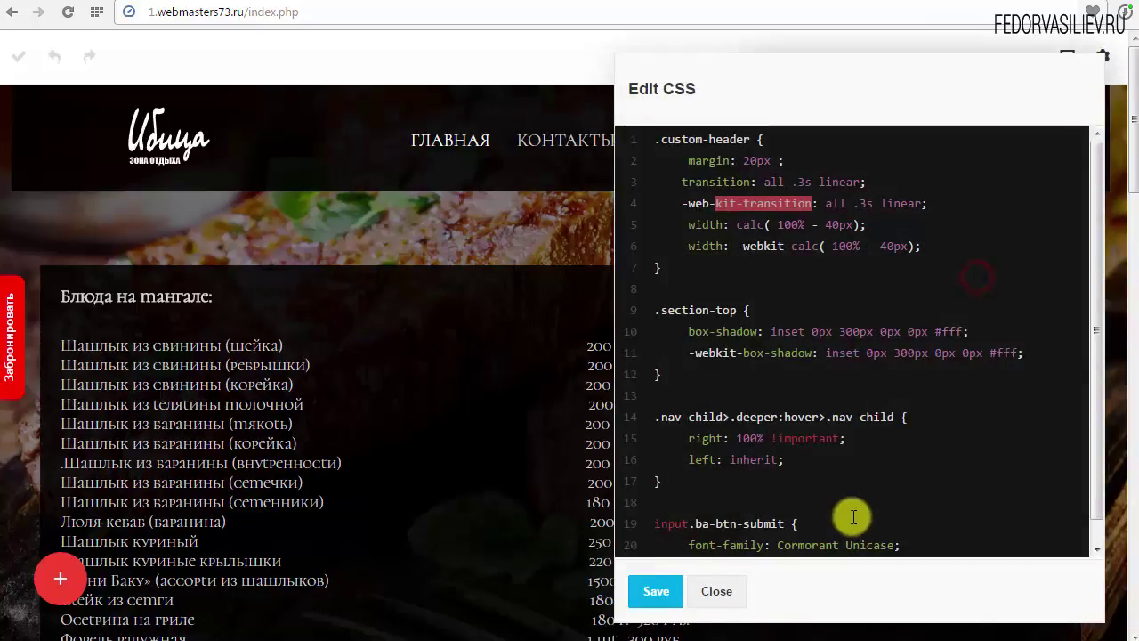
left_click_drag(1093, 318, 1103, 450)
left_click(684, 540)
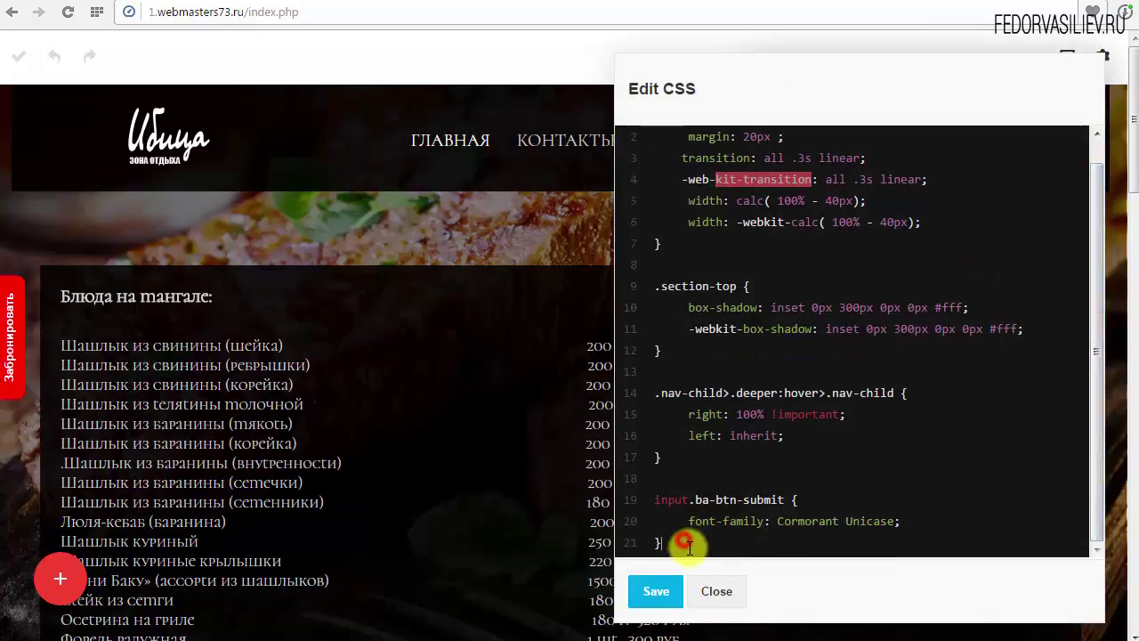
key("Return")
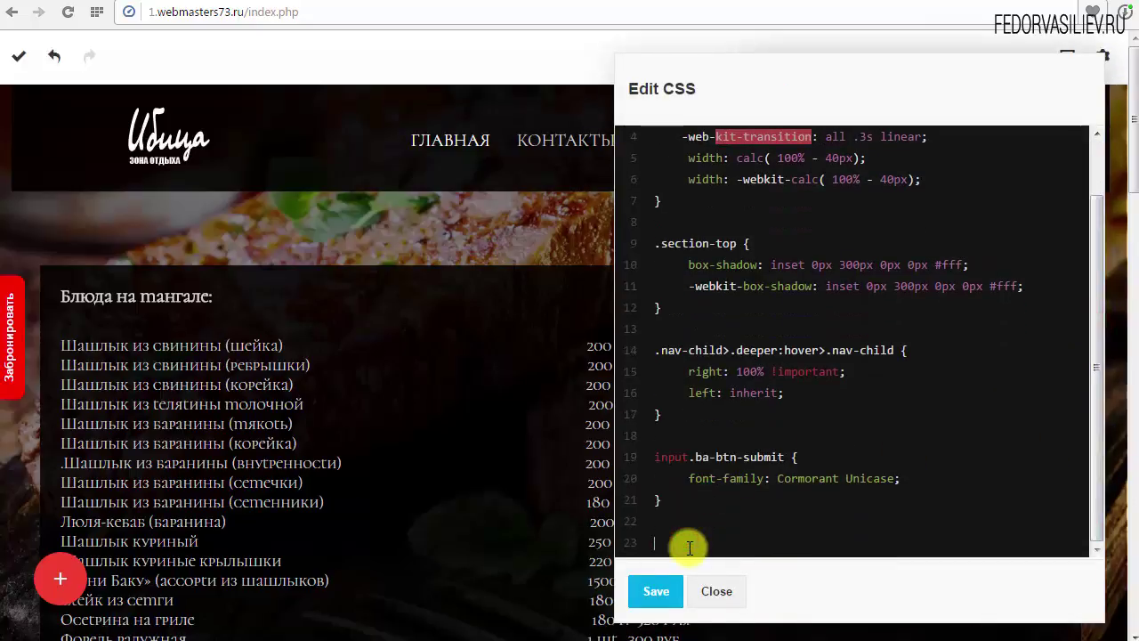
key("ctrl+v")
left_click(663, 597)
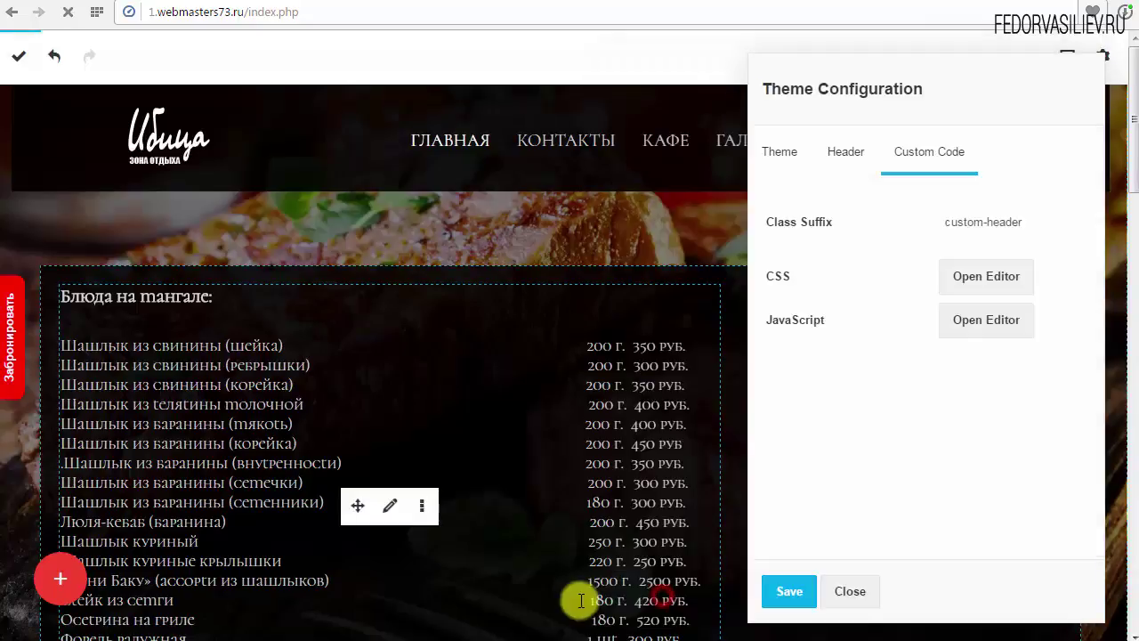
left_click(796, 592)
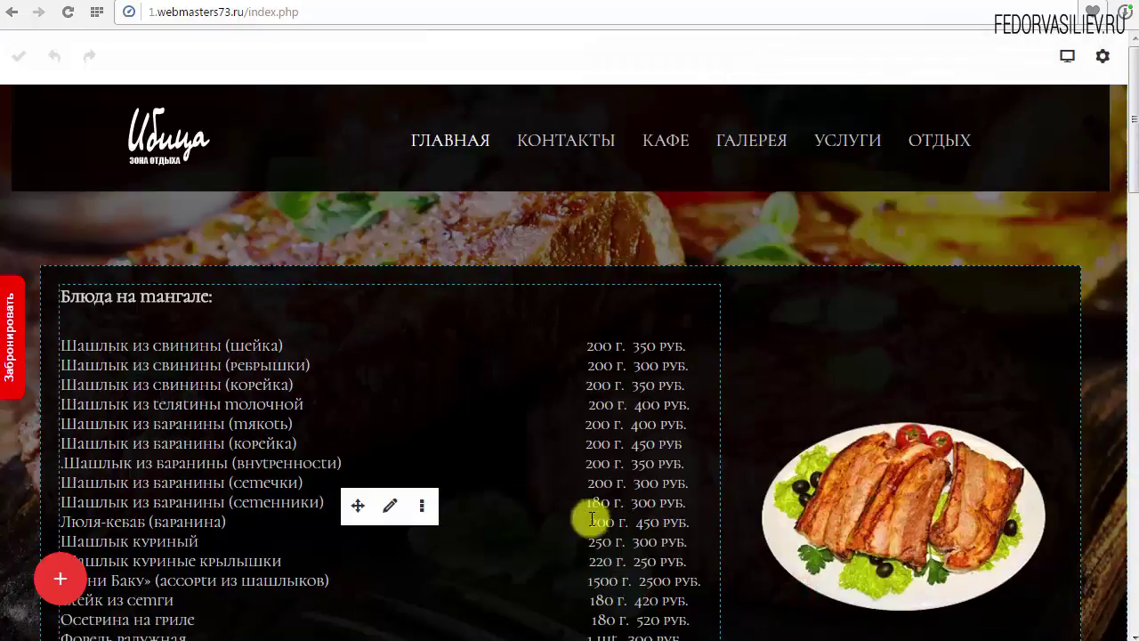
- Preview the page in the phone layout, examine the header's position while scrolling, and expand the mobile navigation menu
left_click(1067, 55)
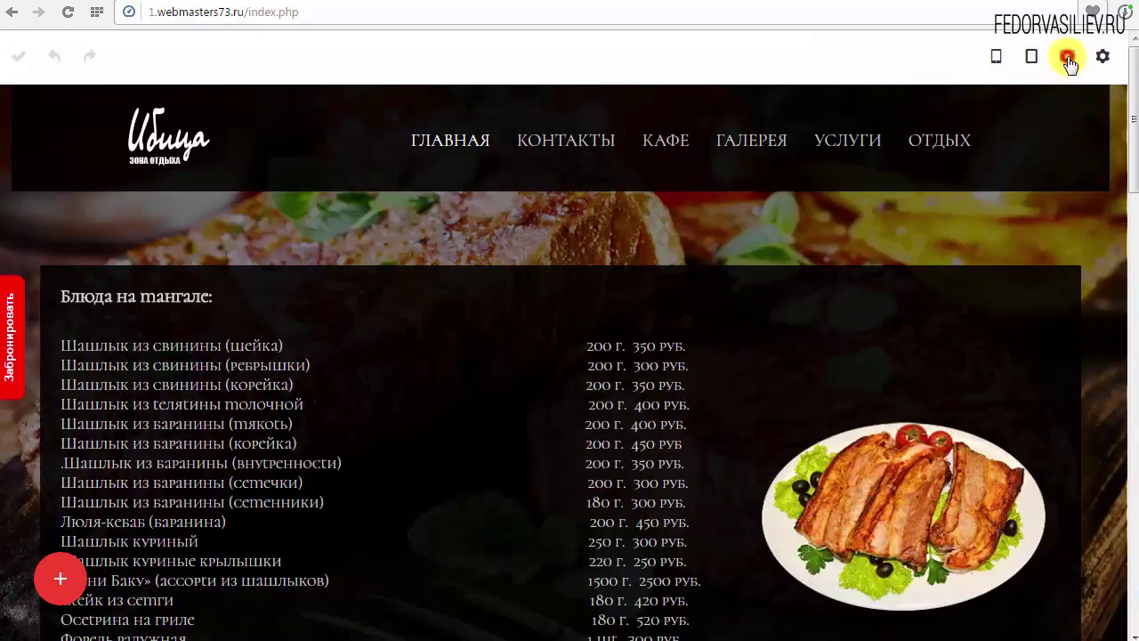
left_click(994, 59)
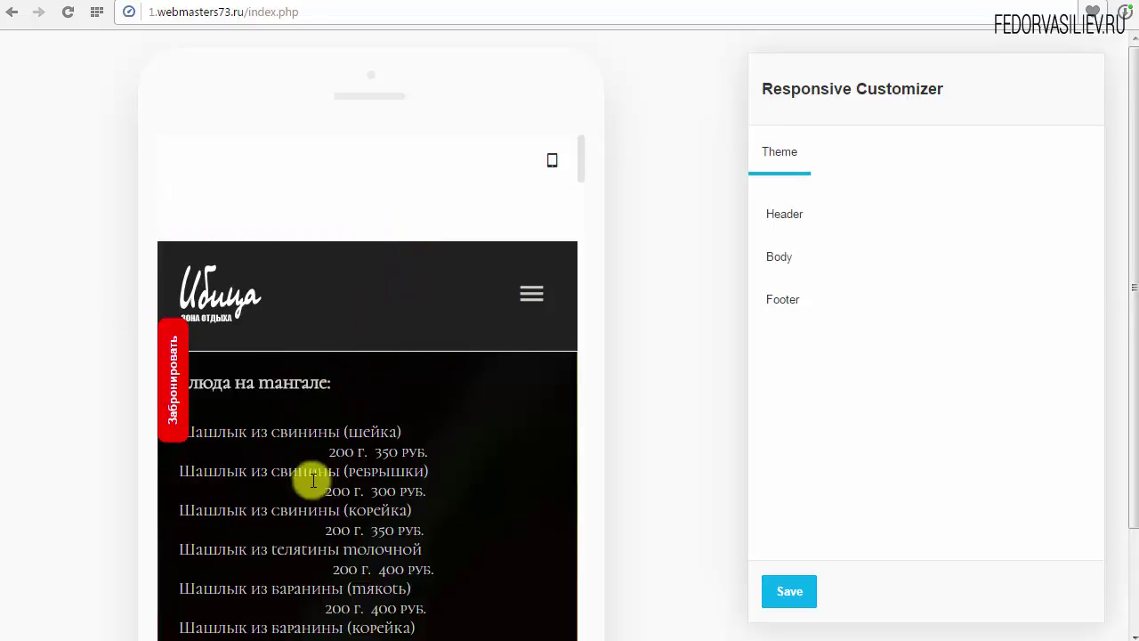
scroll(305, 475, "down", 4)
scroll(364, 352, "up", 4)
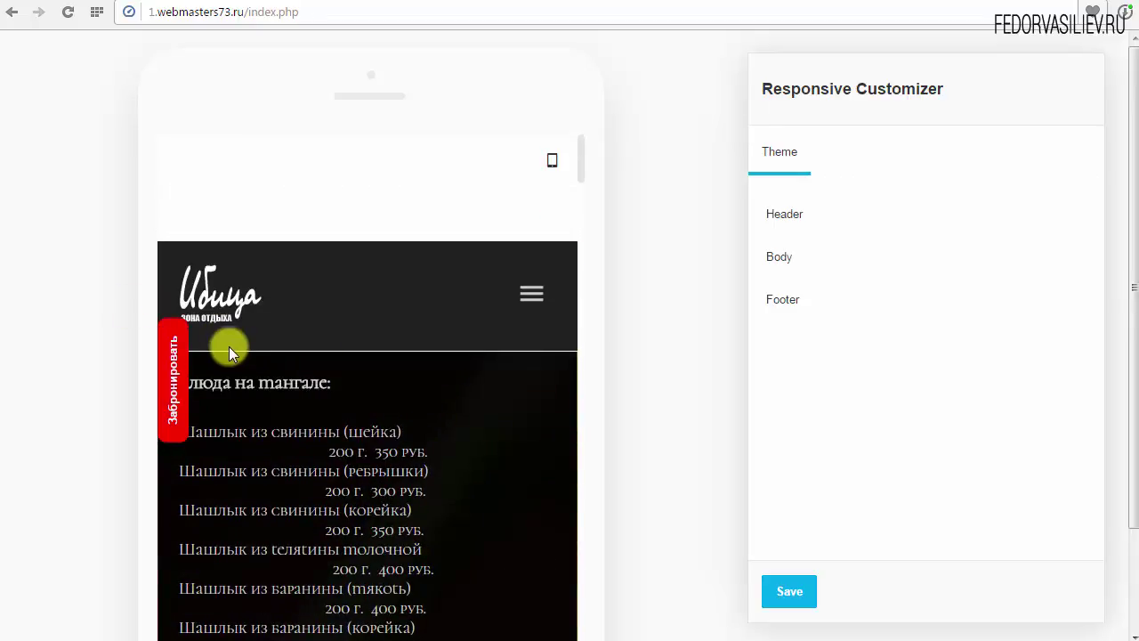
scroll(415, 328, "down", 8)
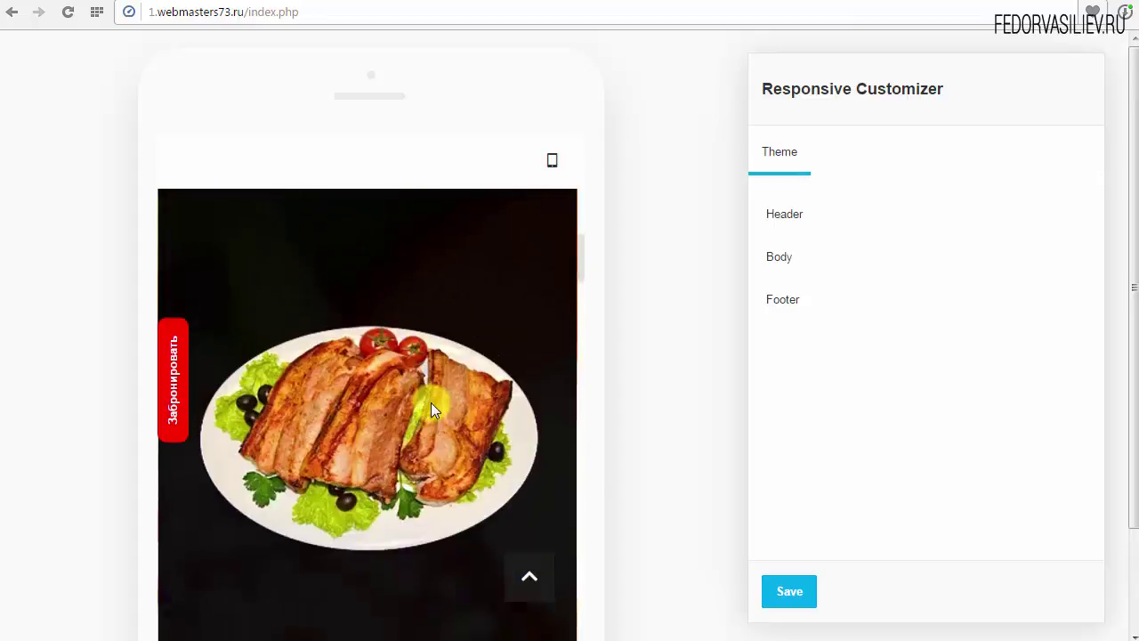
scroll(431, 407, "up", 8)
left_click(531, 296)
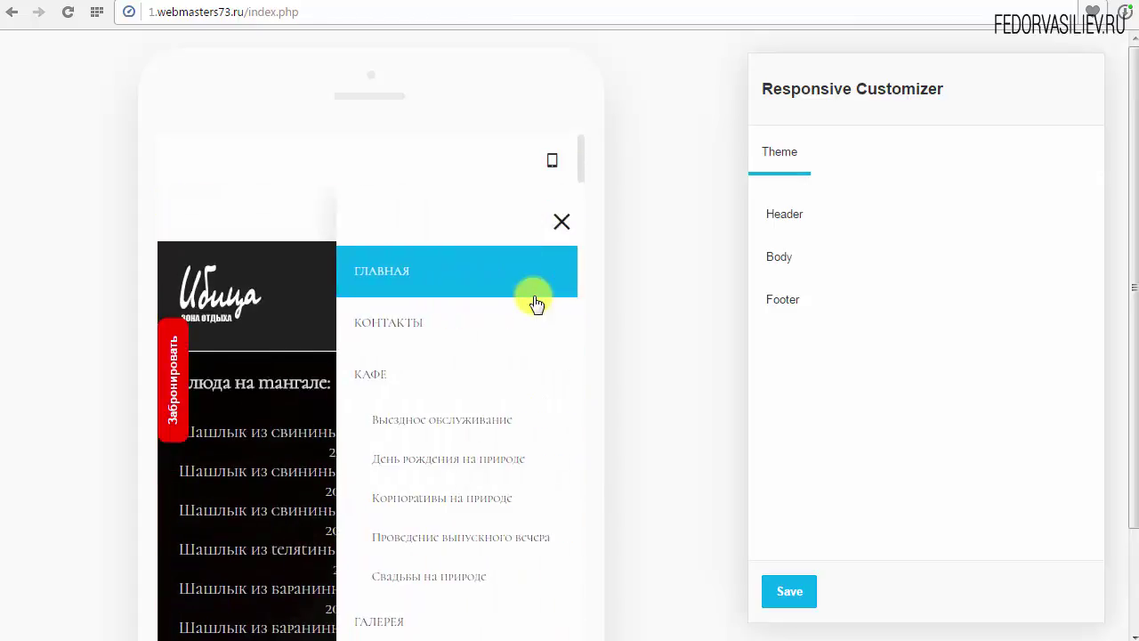